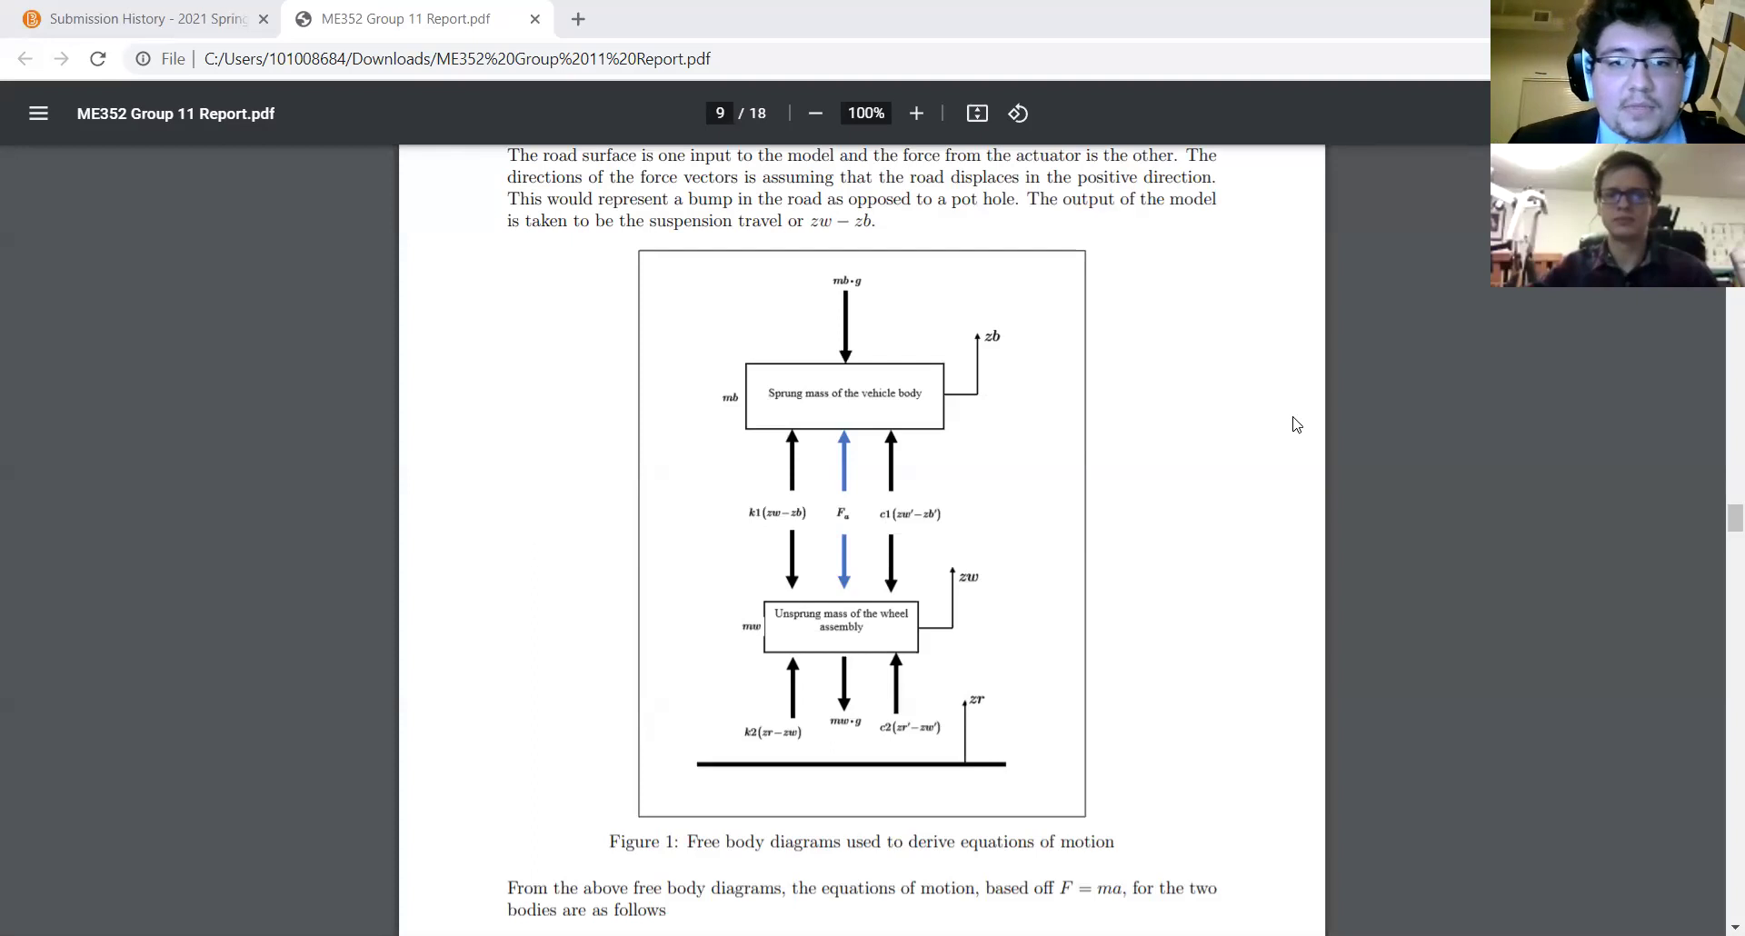
Scroll the report to page 9 so section 2.2's Figure 1 free-body diagrams are in view.
scroll(1296, 424, "up", 3)
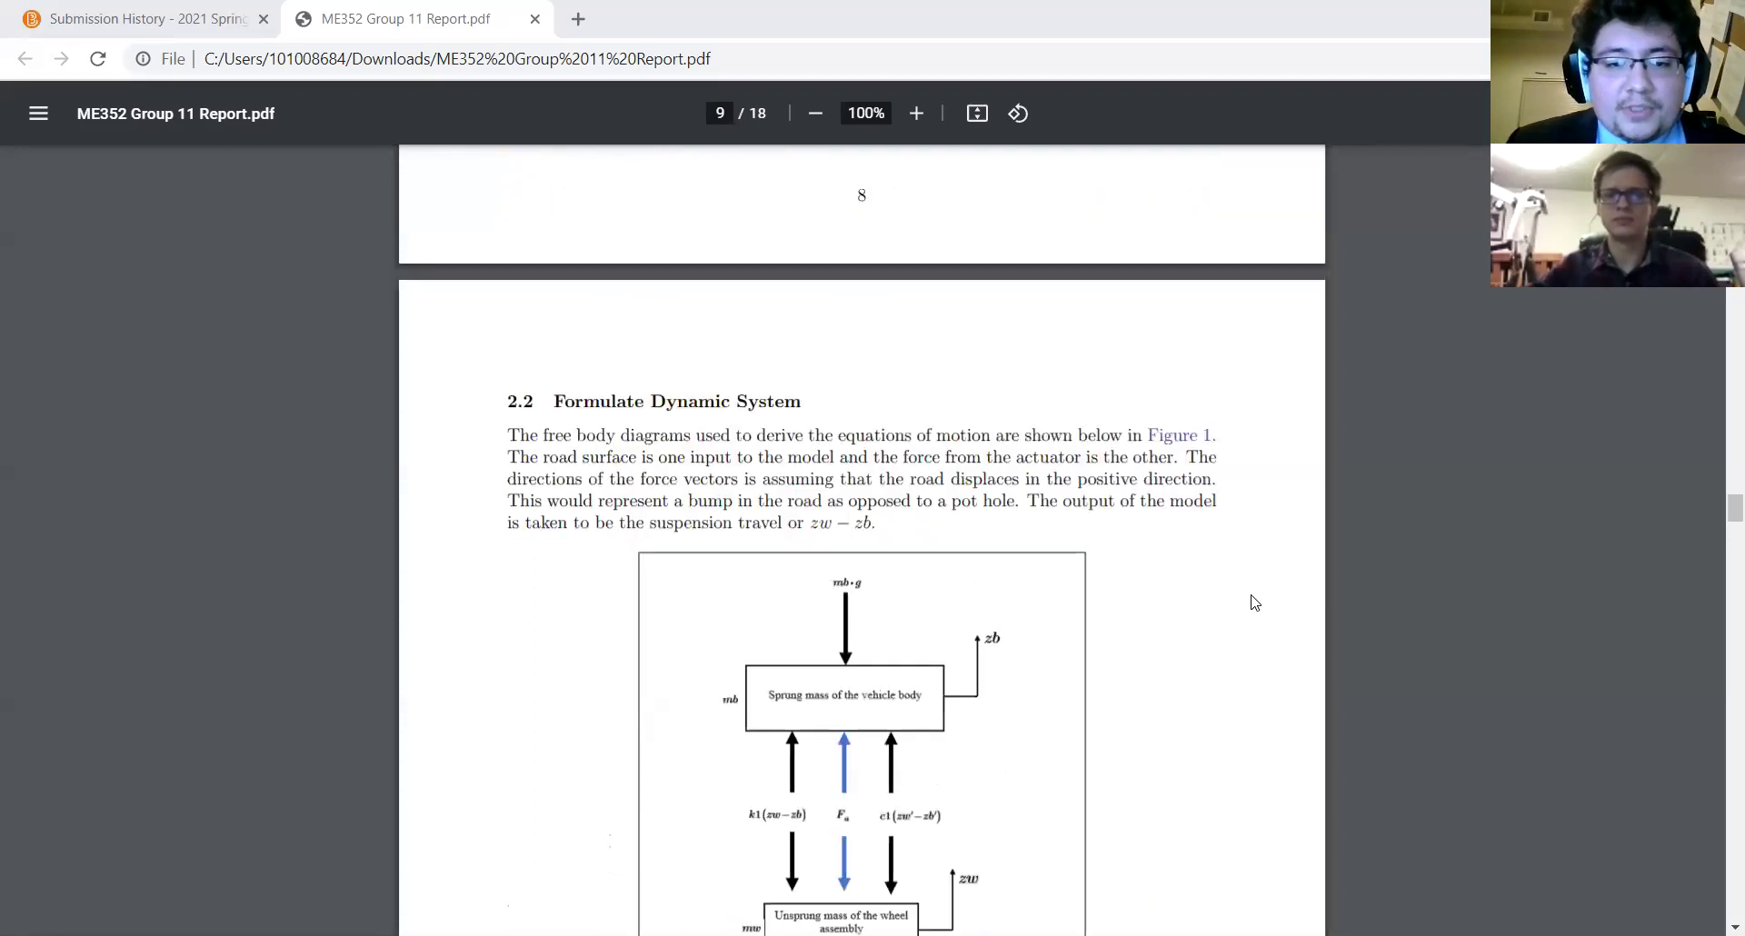
scroll(1255, 603, "down", 1)
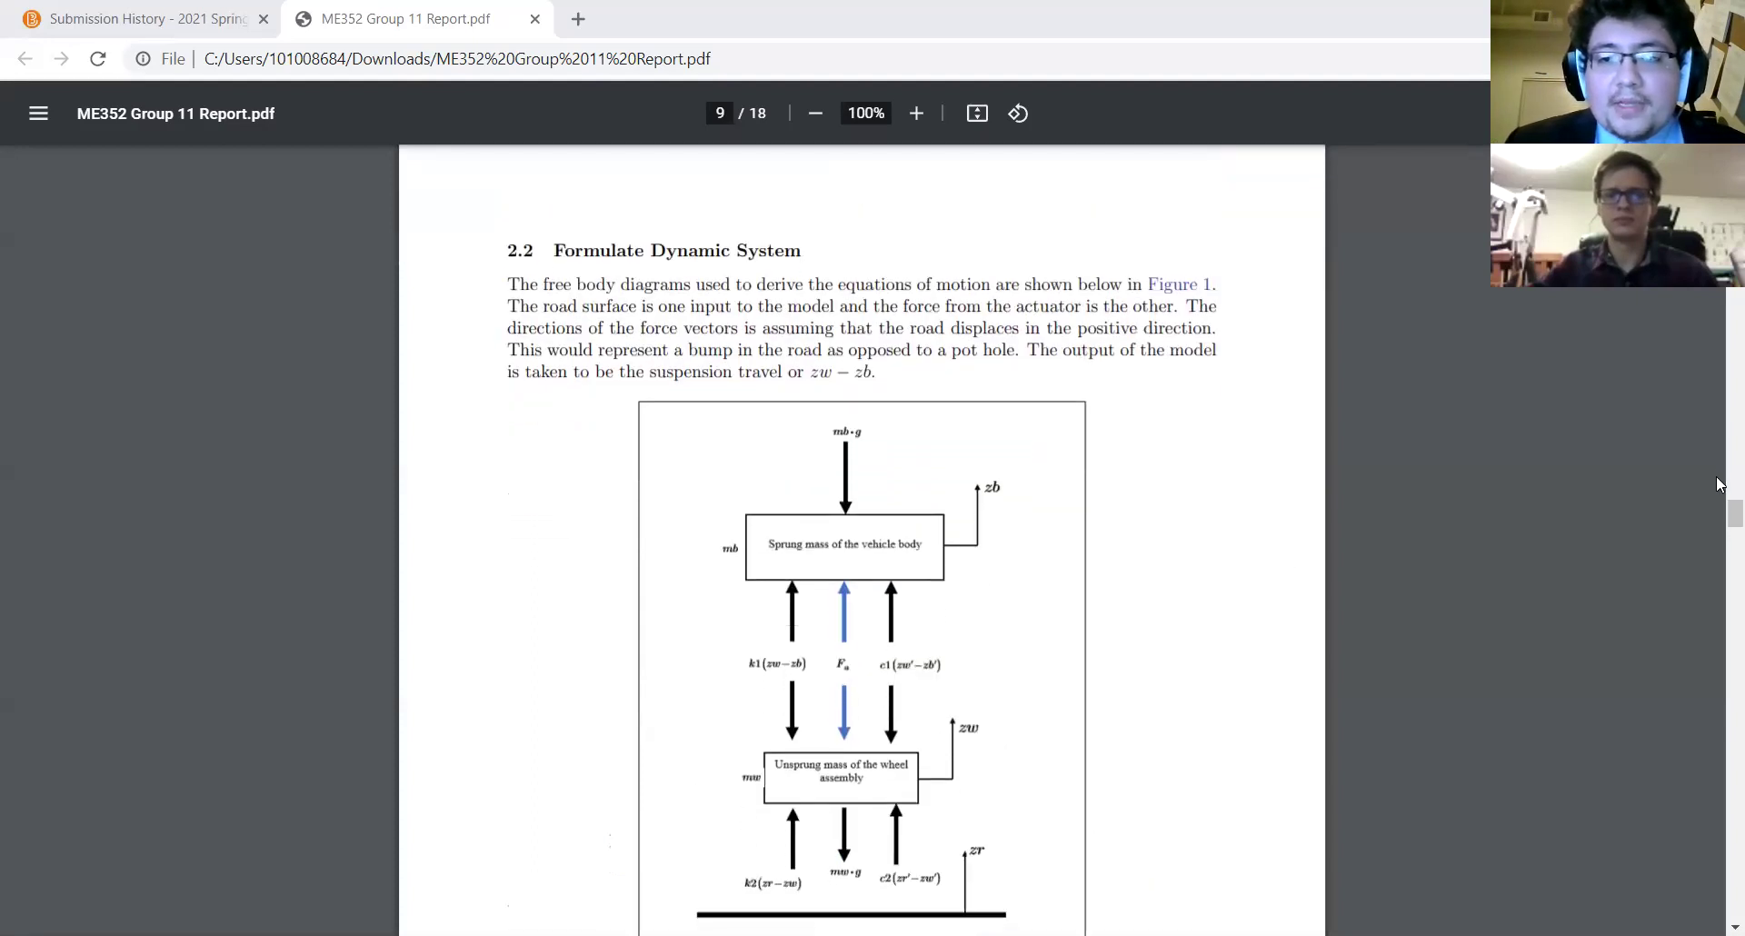
Adjust the page 9 view so Figure 1 and equations of motion (1) and (2) fit on screen.
left_click_drag(1720, 512, 1720, 516)
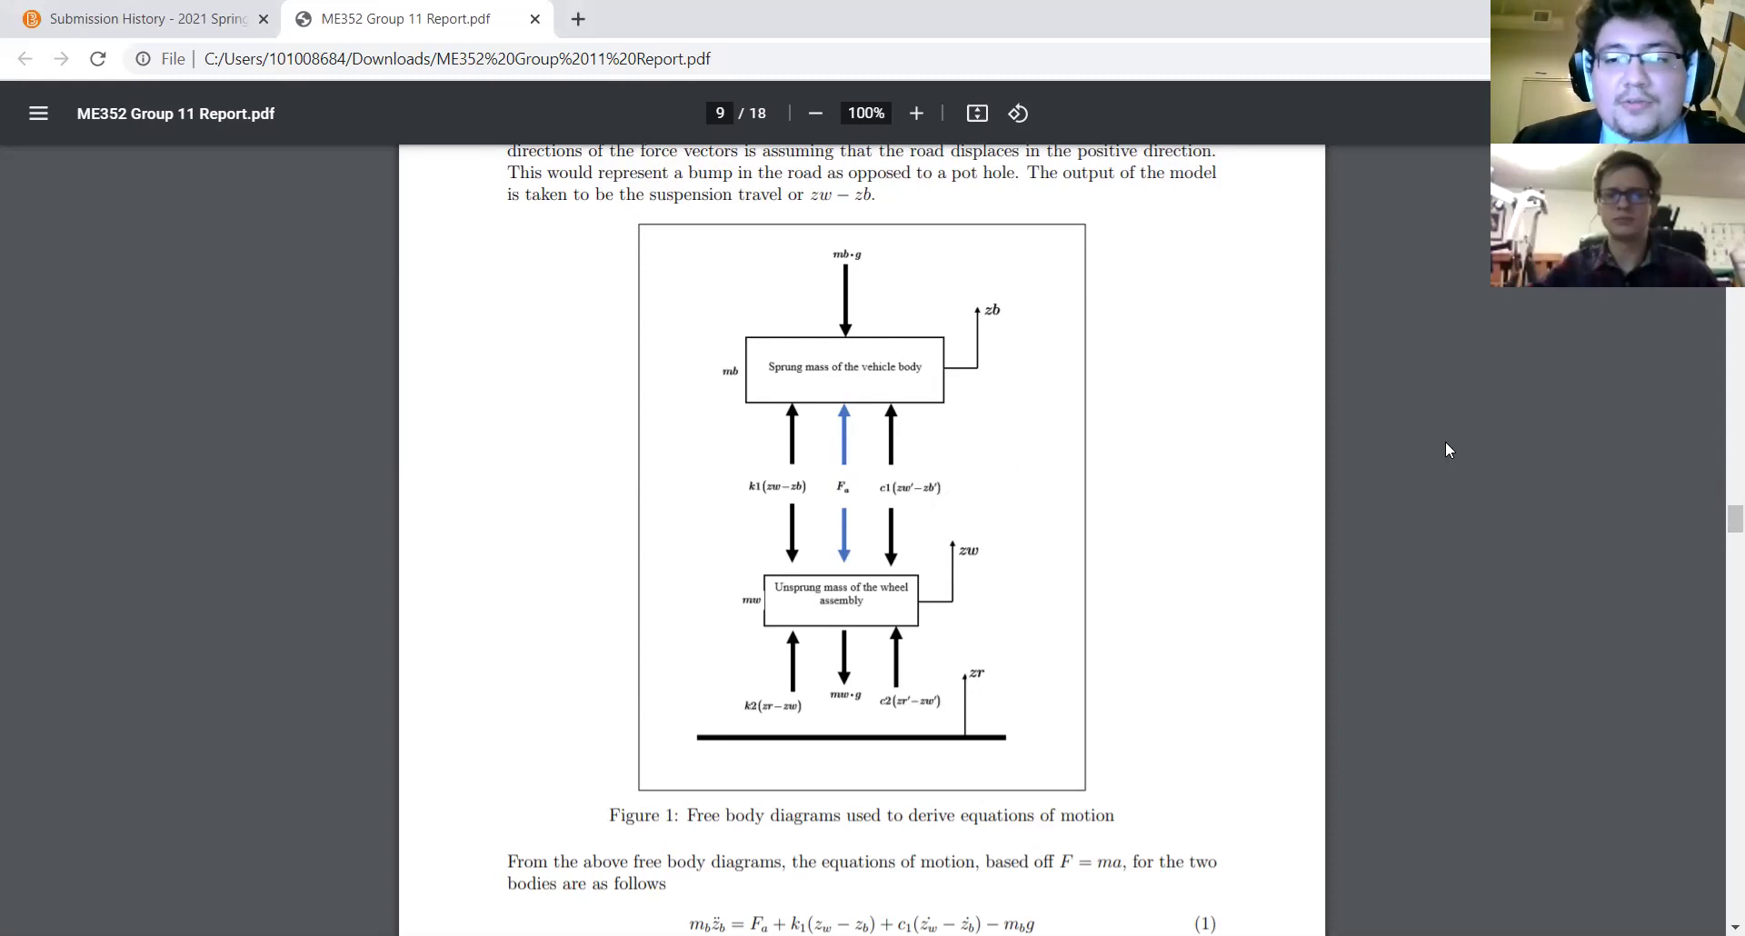
left_click_drag(1733, 523, 1717, 549)
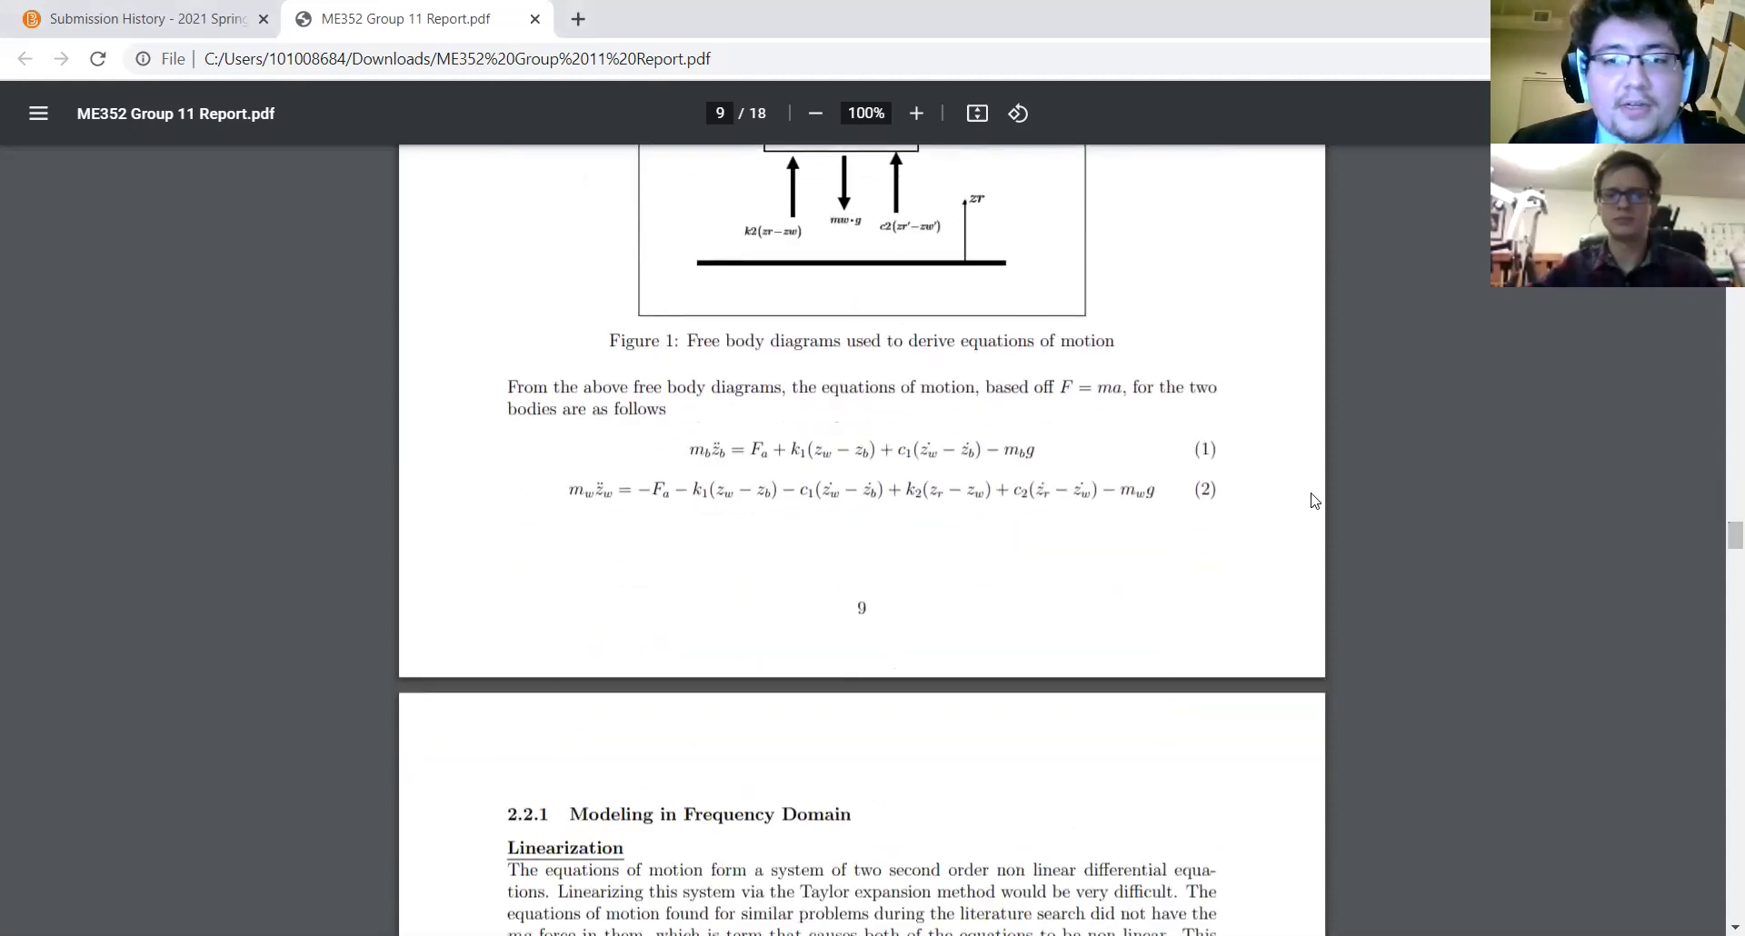
scroll(1311, 500, "up", 4)
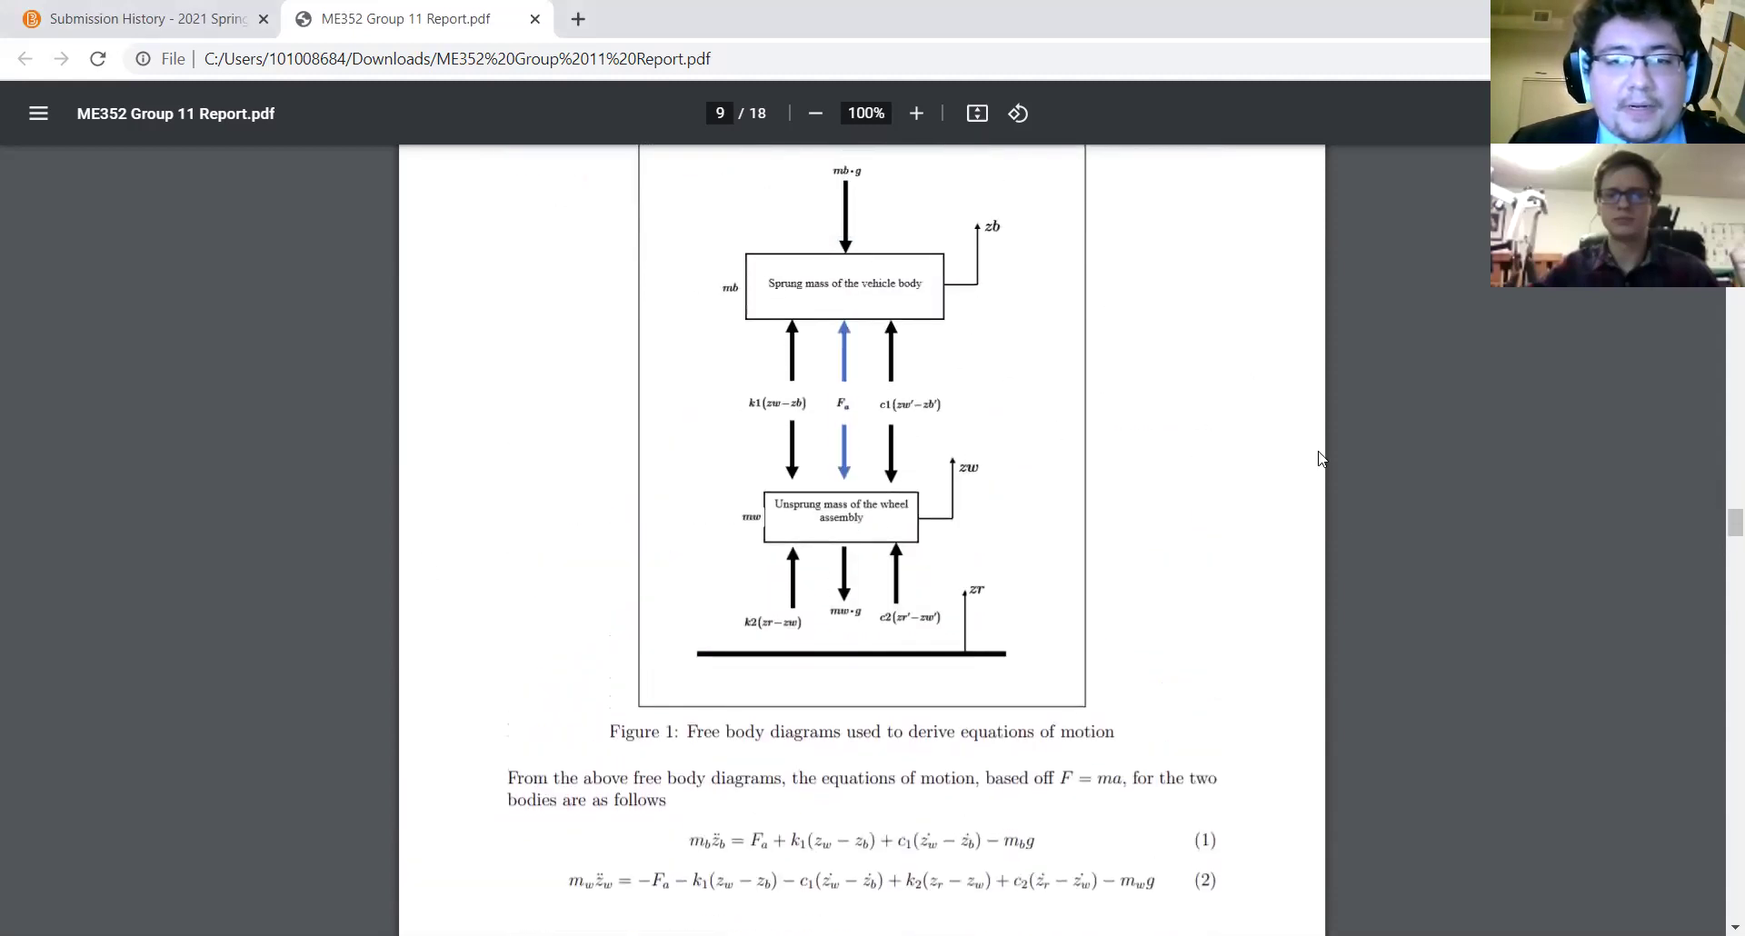
scroll(1351, 514, "down", 2)
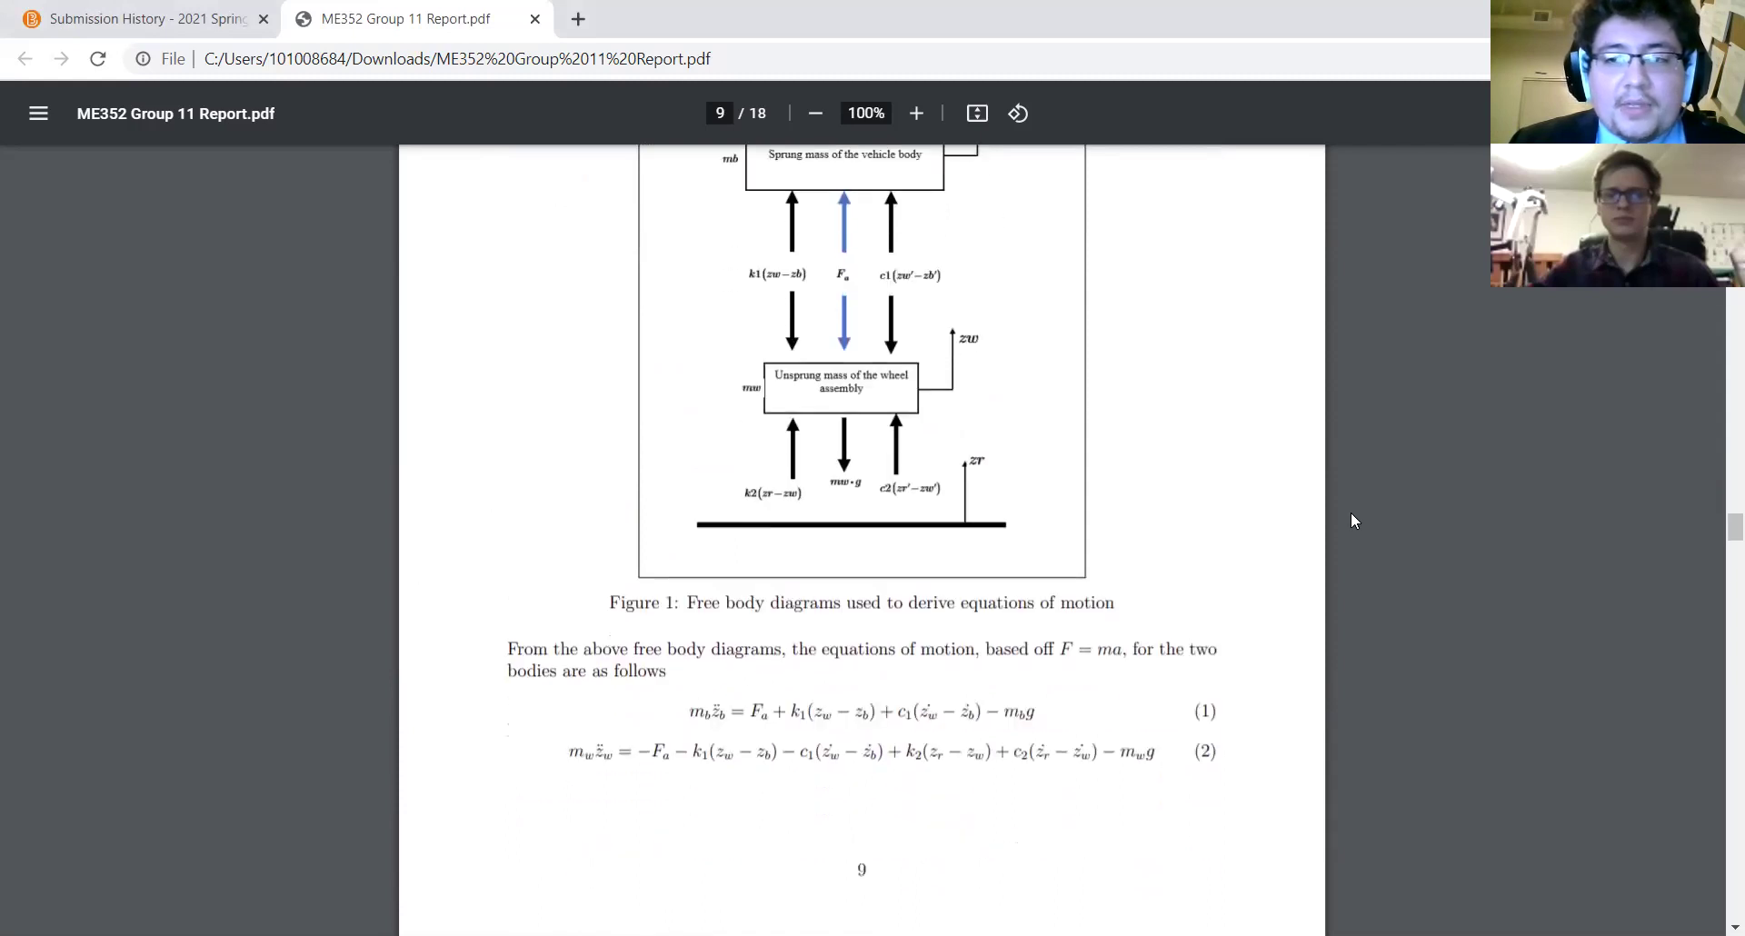
Review linearization equations (3)–(10) on page 10, then continue to the Transfer Function paragraph.
scroll(1350, 520, "down", 8)
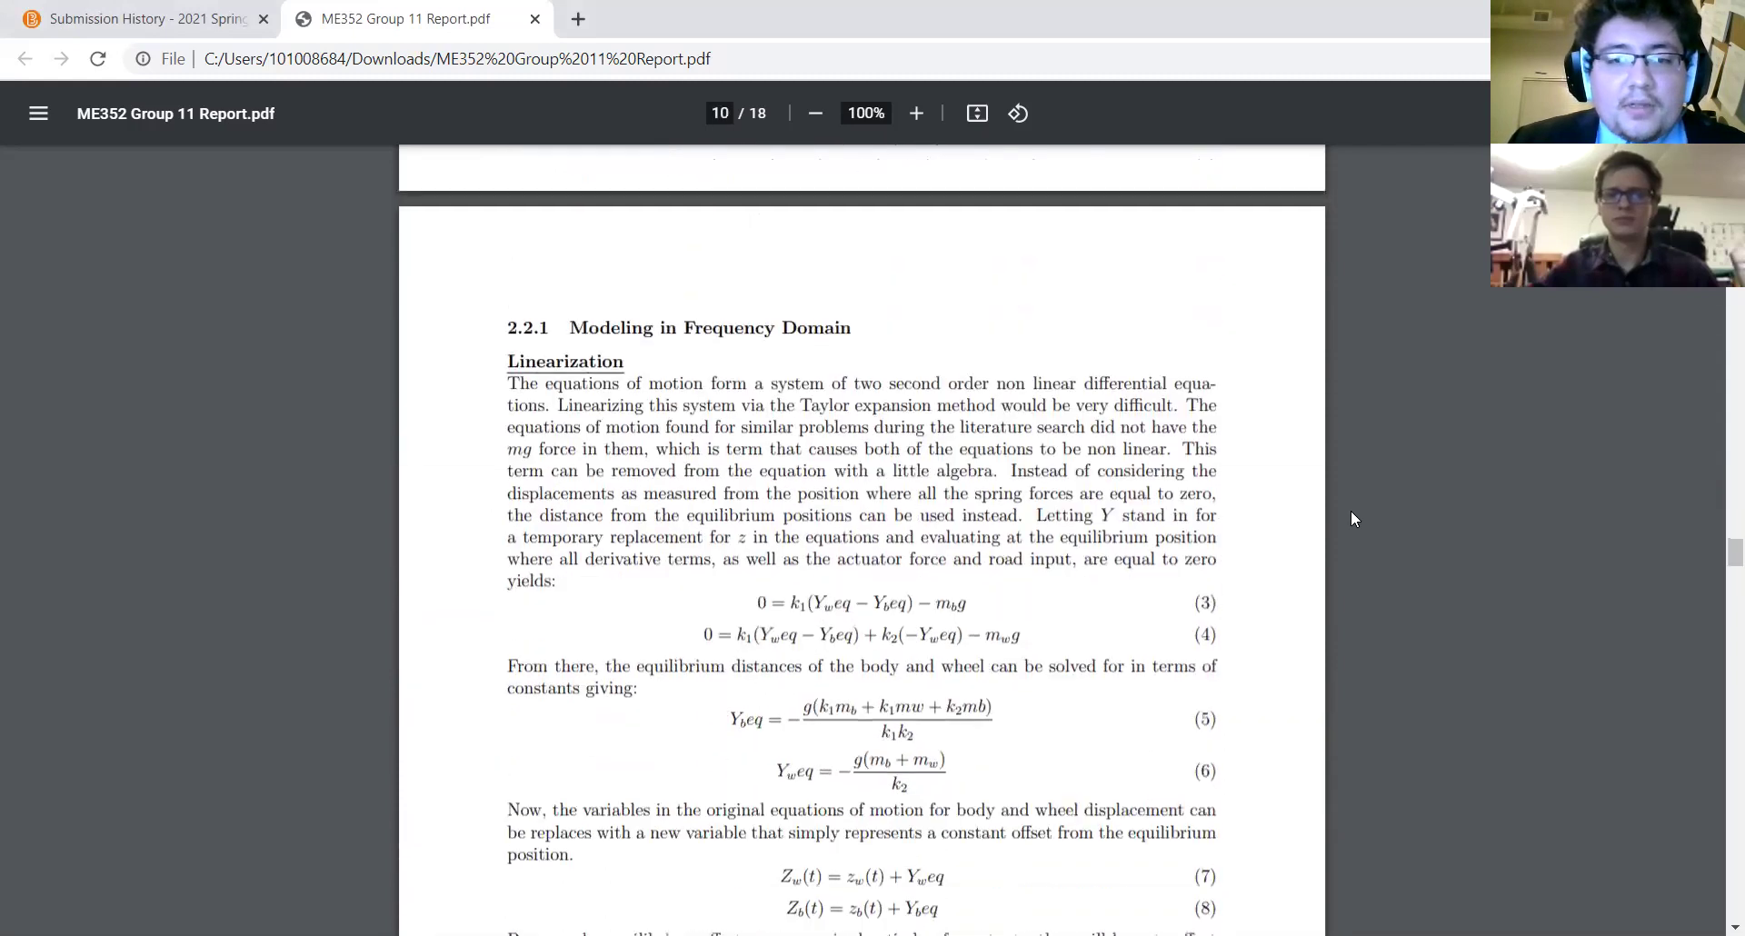
scroll(1350, 511, "down", 4)
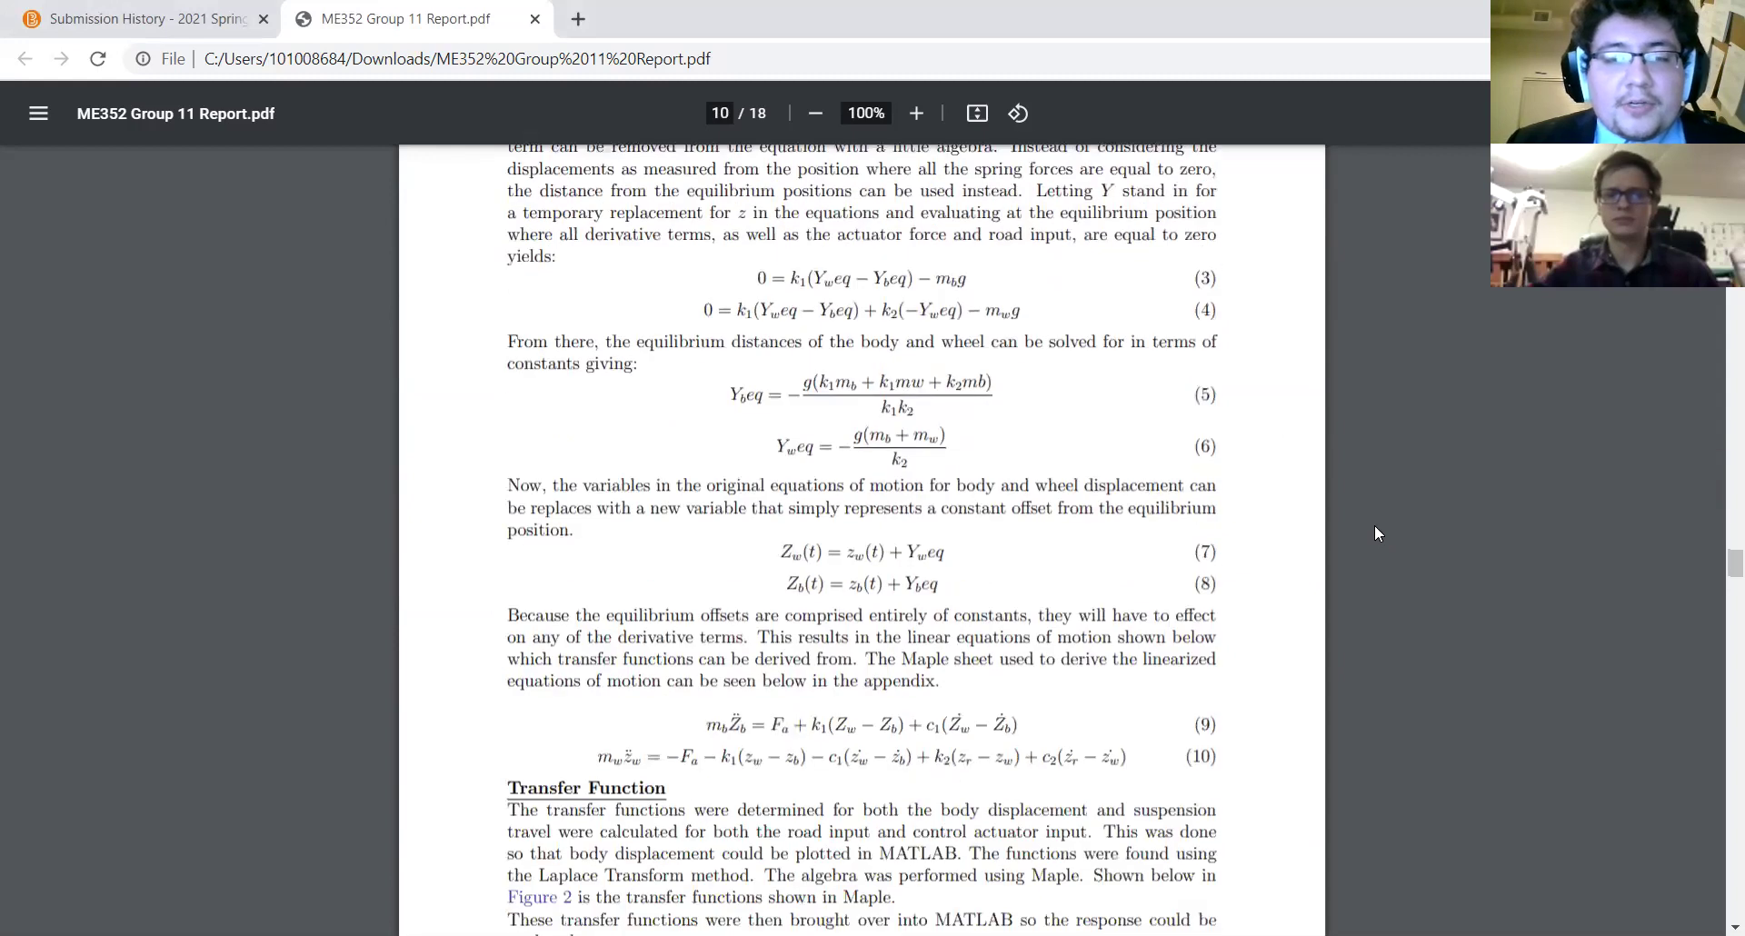
scroll(1374, 536, "up", 1)
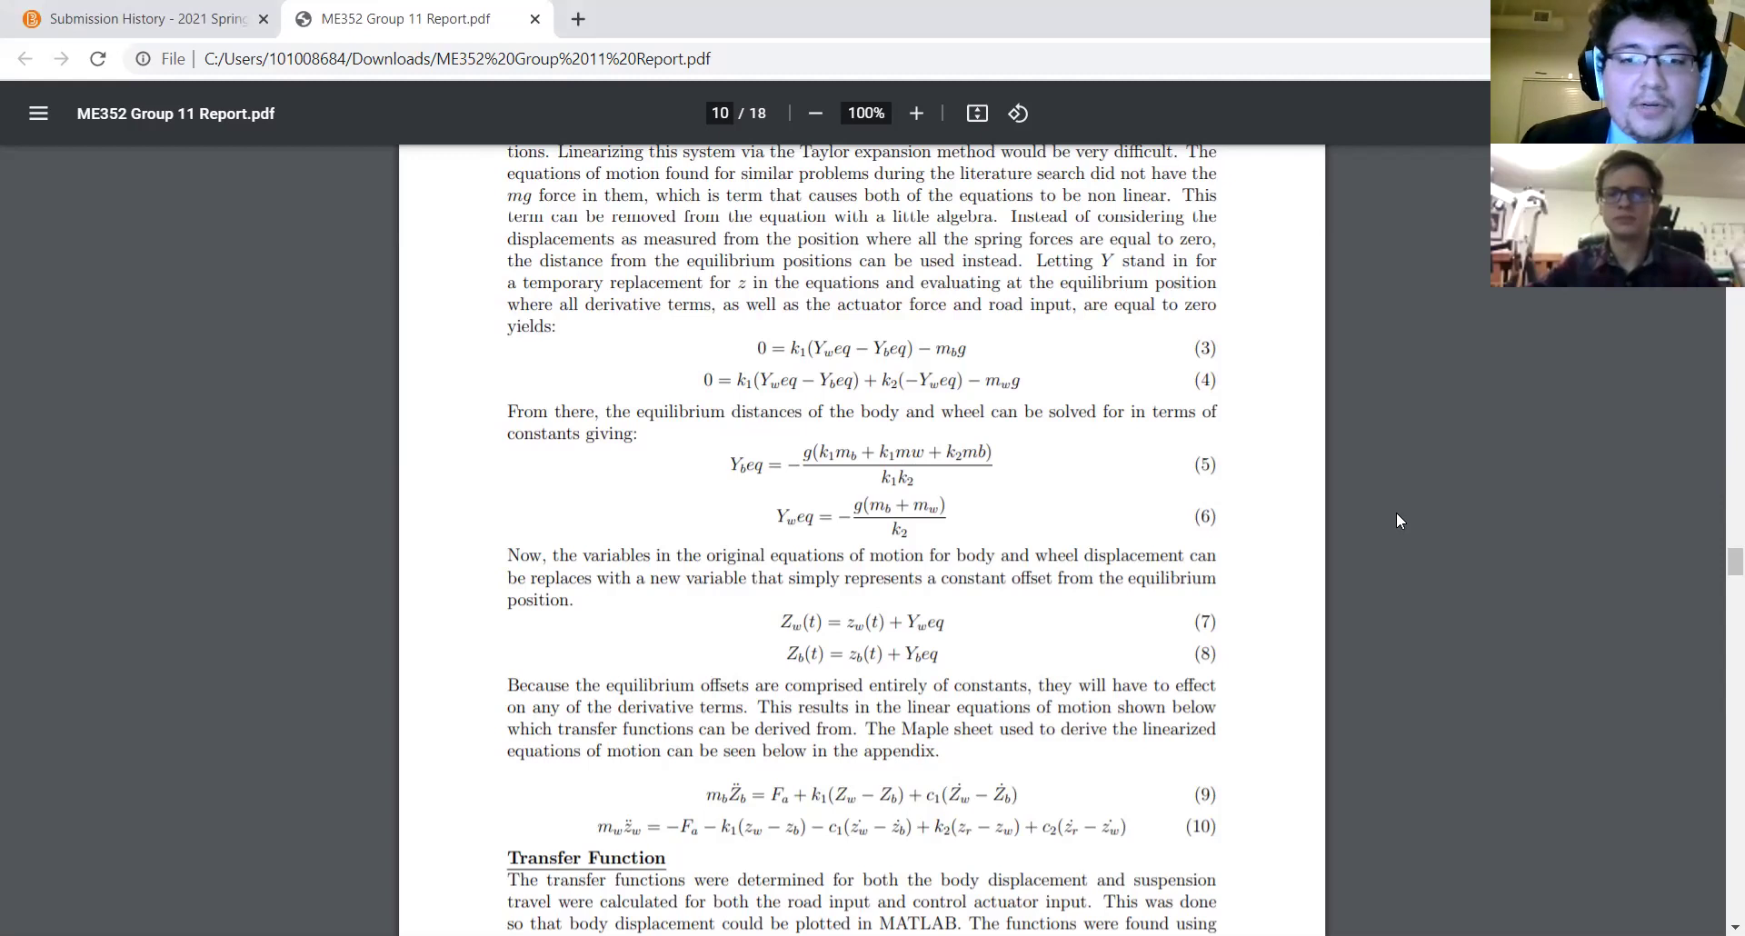
scroll(1397, 511, "up", 2)
scroll(1397, 516, "down", 1)
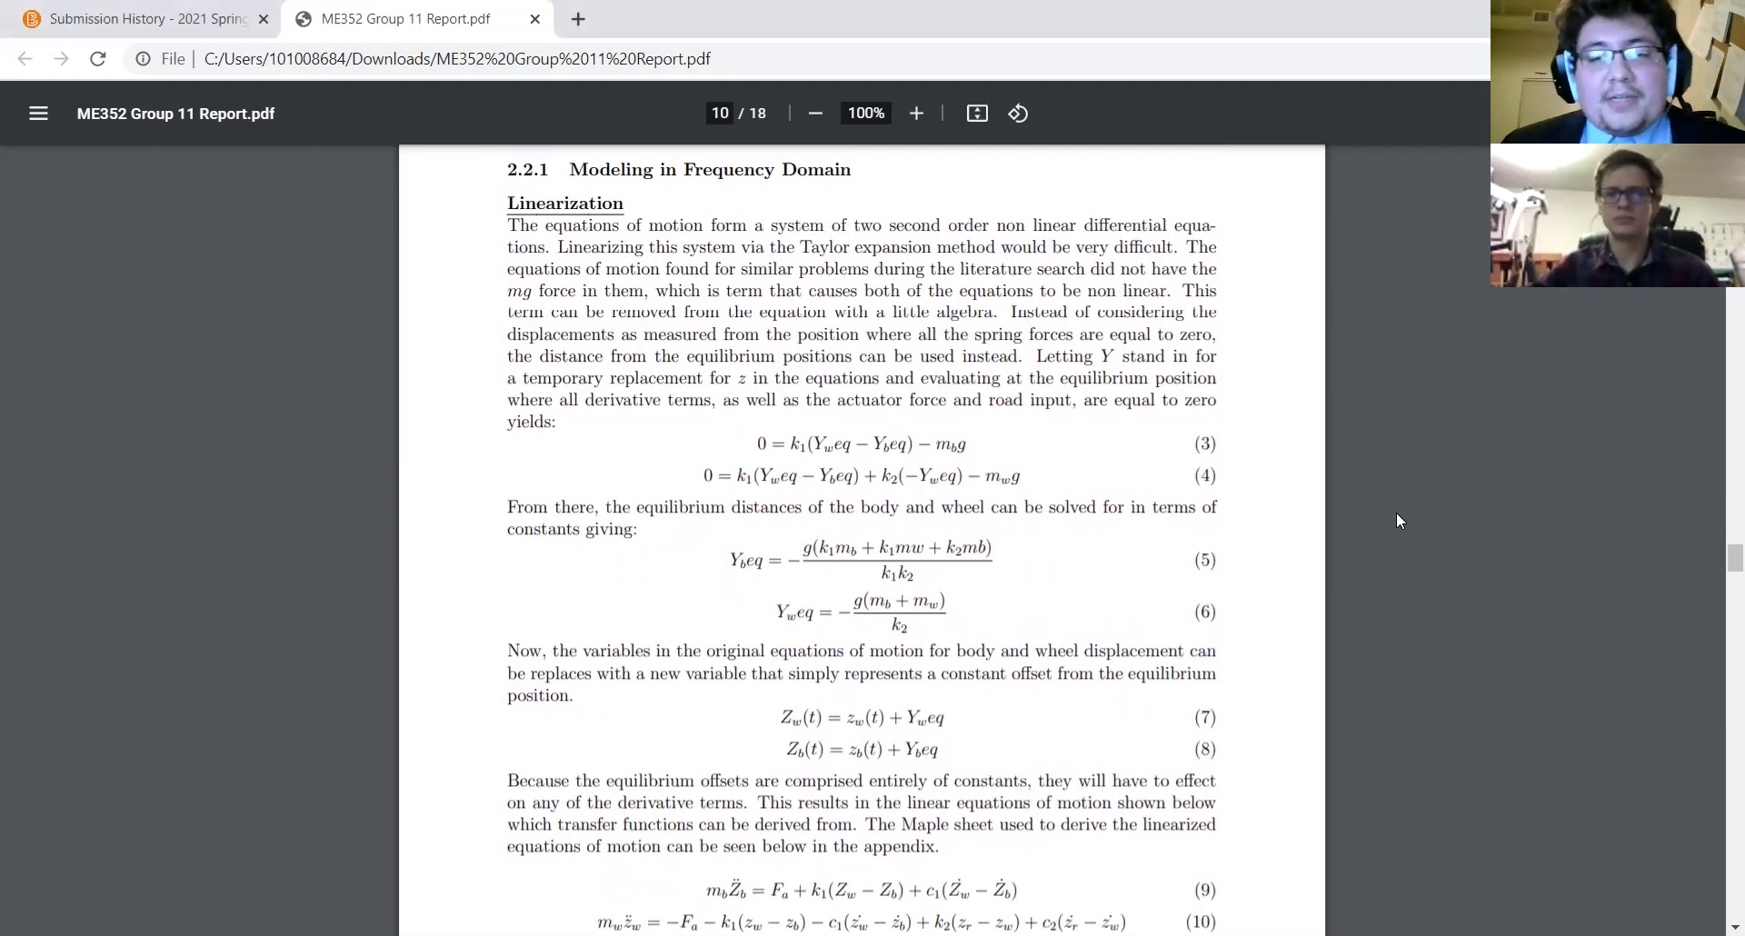
scroll(1396, 520, "down", 3)
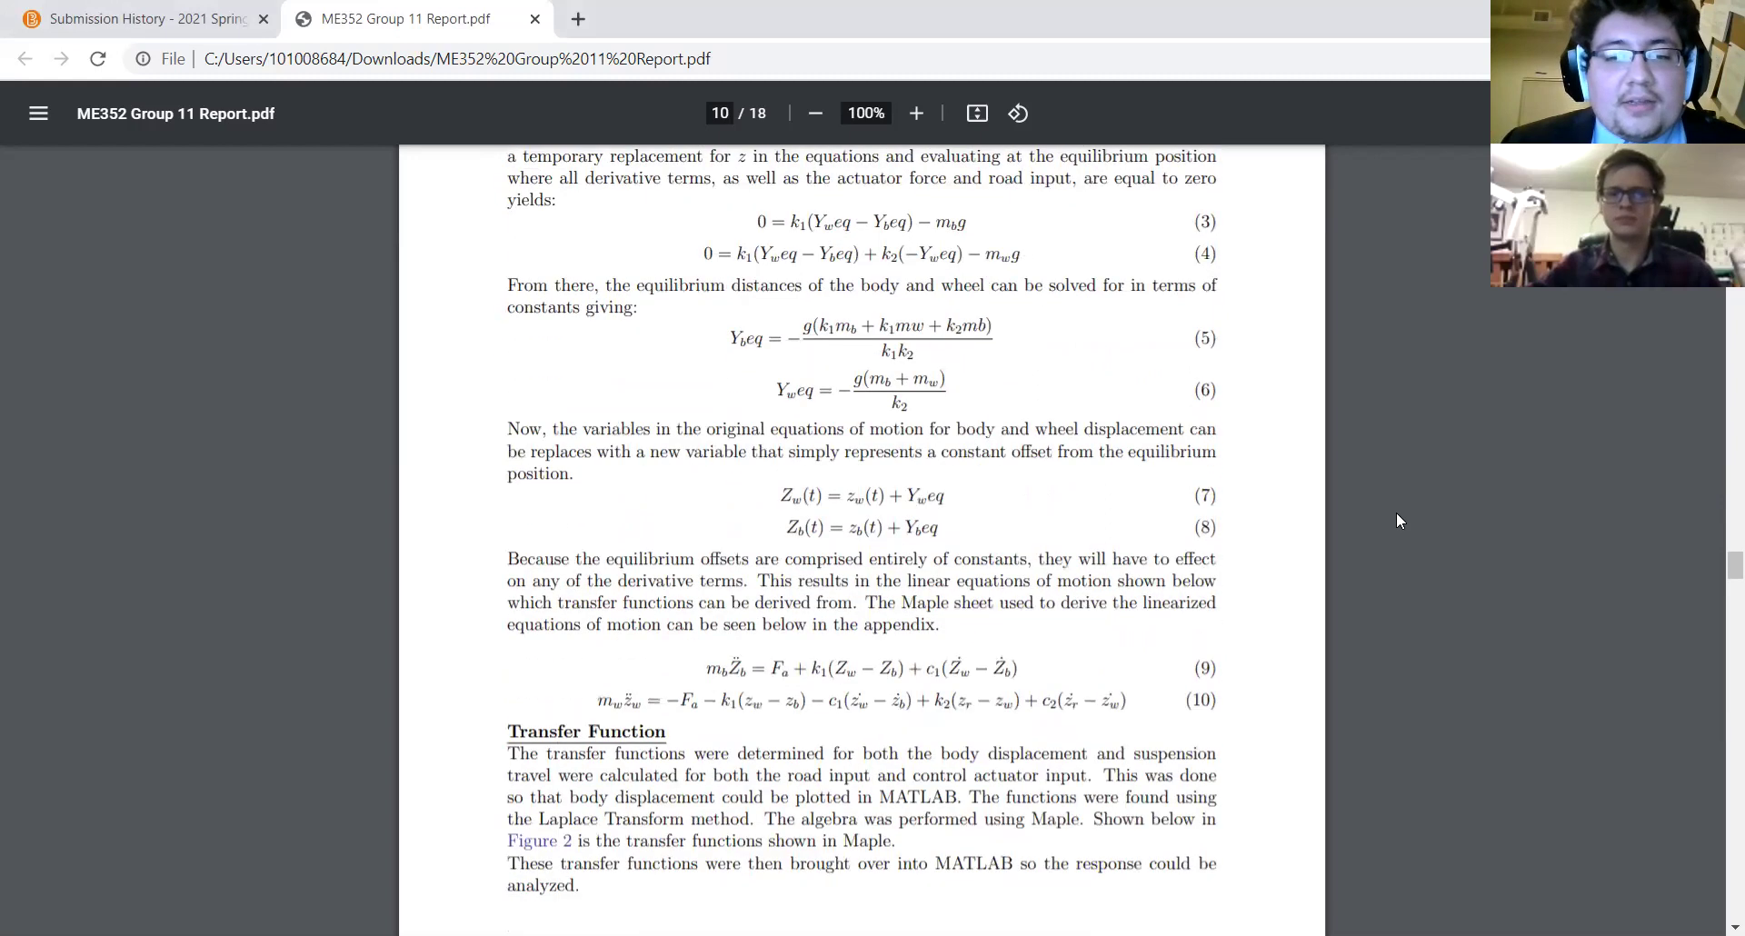
scroll(1396, 520, "down", 5)
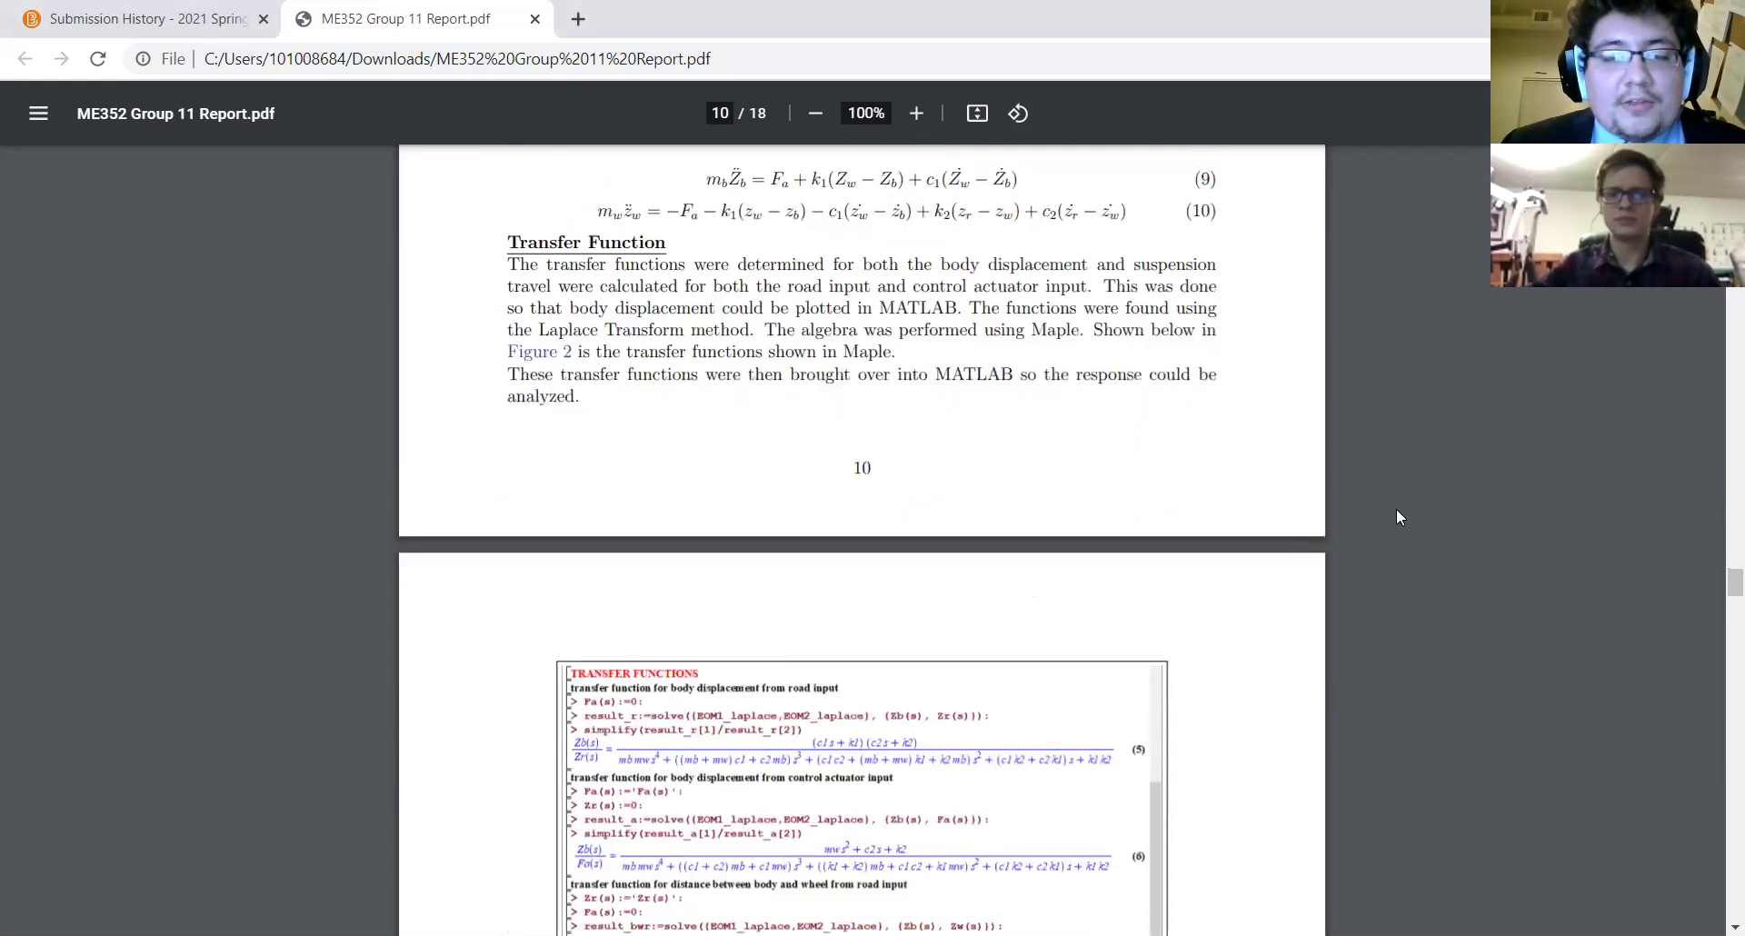
Scroll past Figure 2's Maple transfer functions to sections 2.3.1 and 2.3.2 on page 11.
scroll(1399, 553, "down", 4)
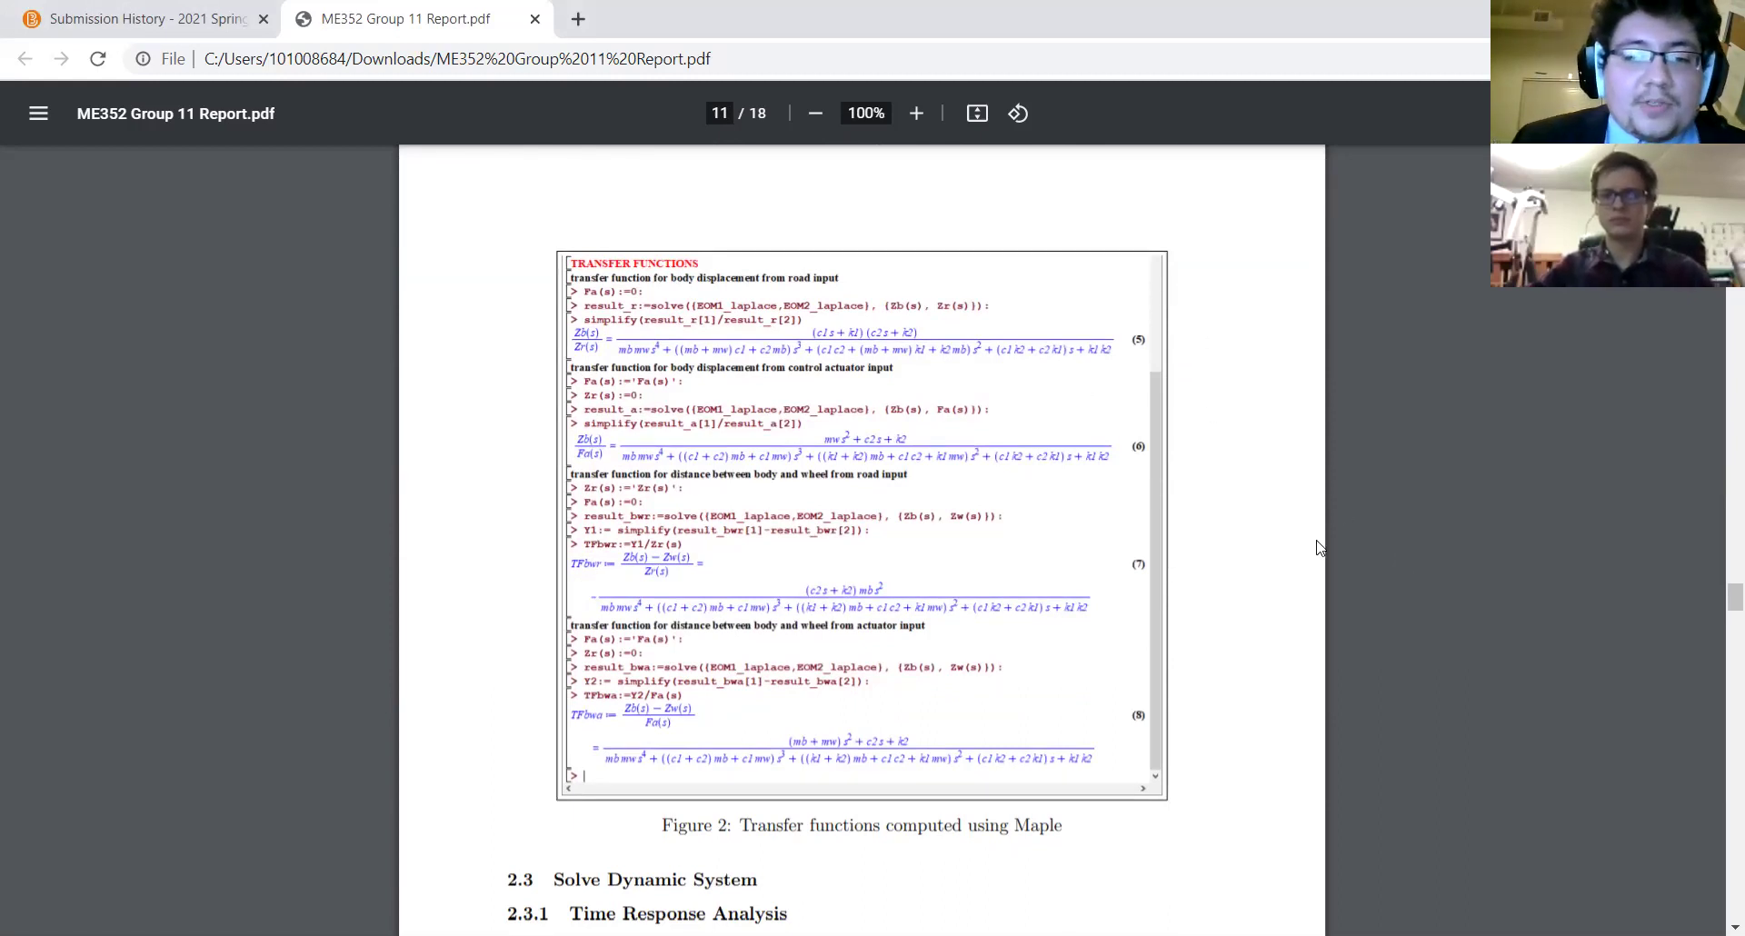
scroll(1363, 675, "down", 1)
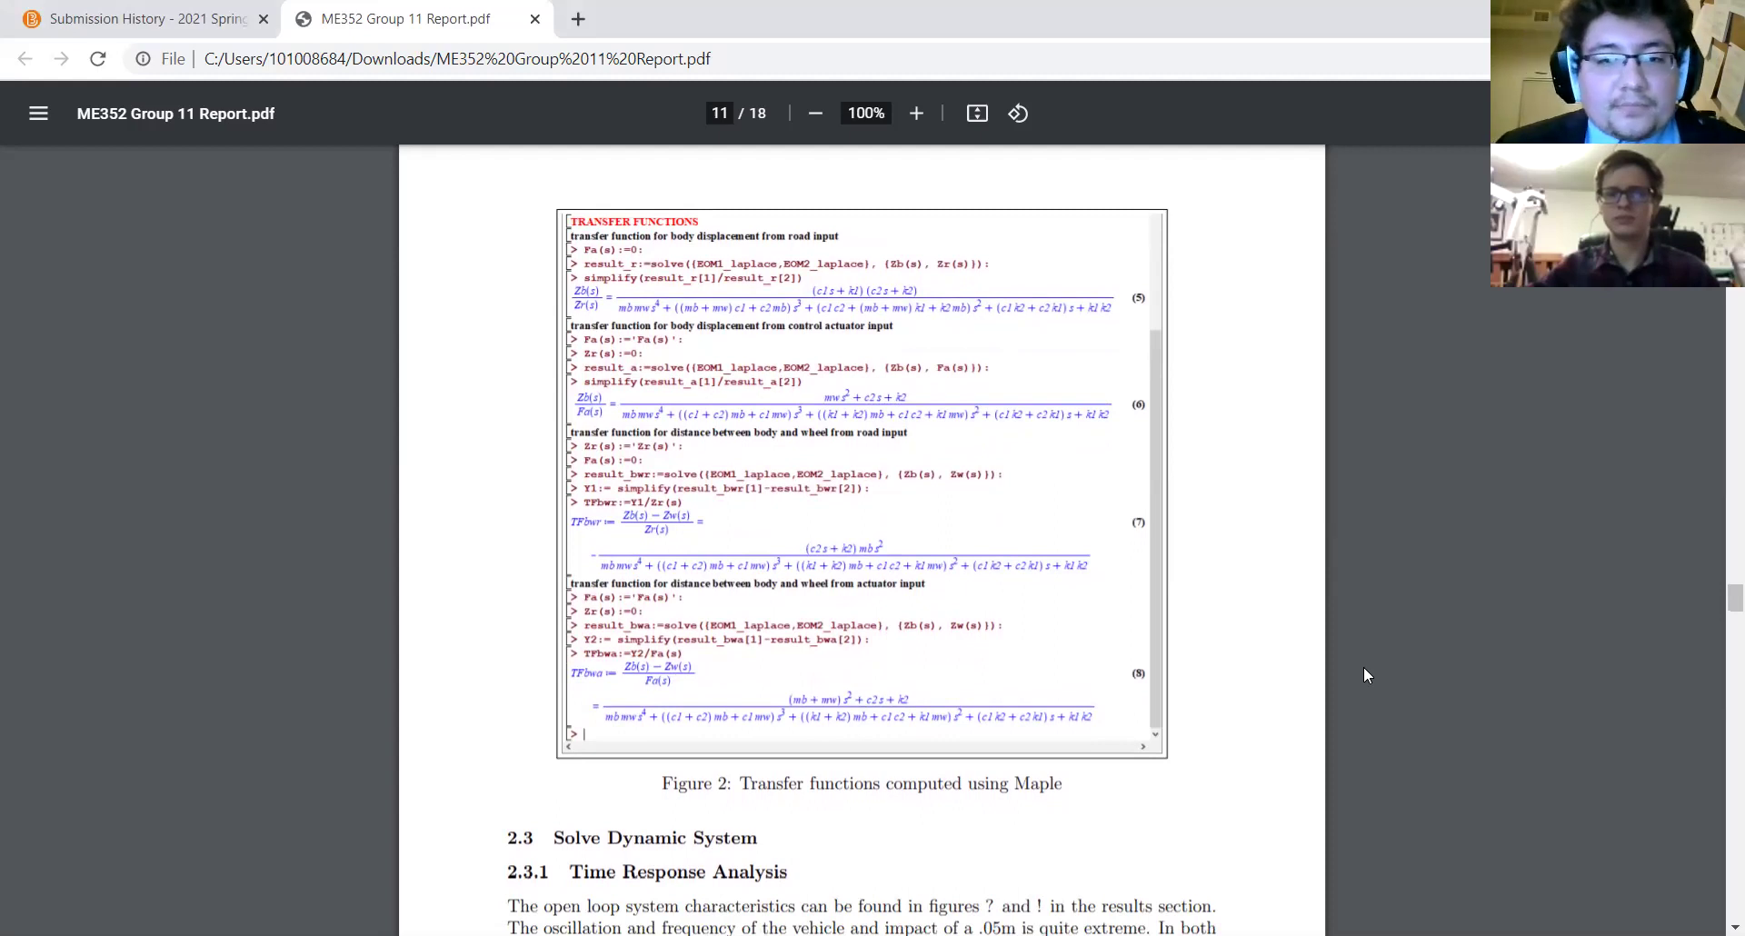
scroll(1363, 673, "down", 1)
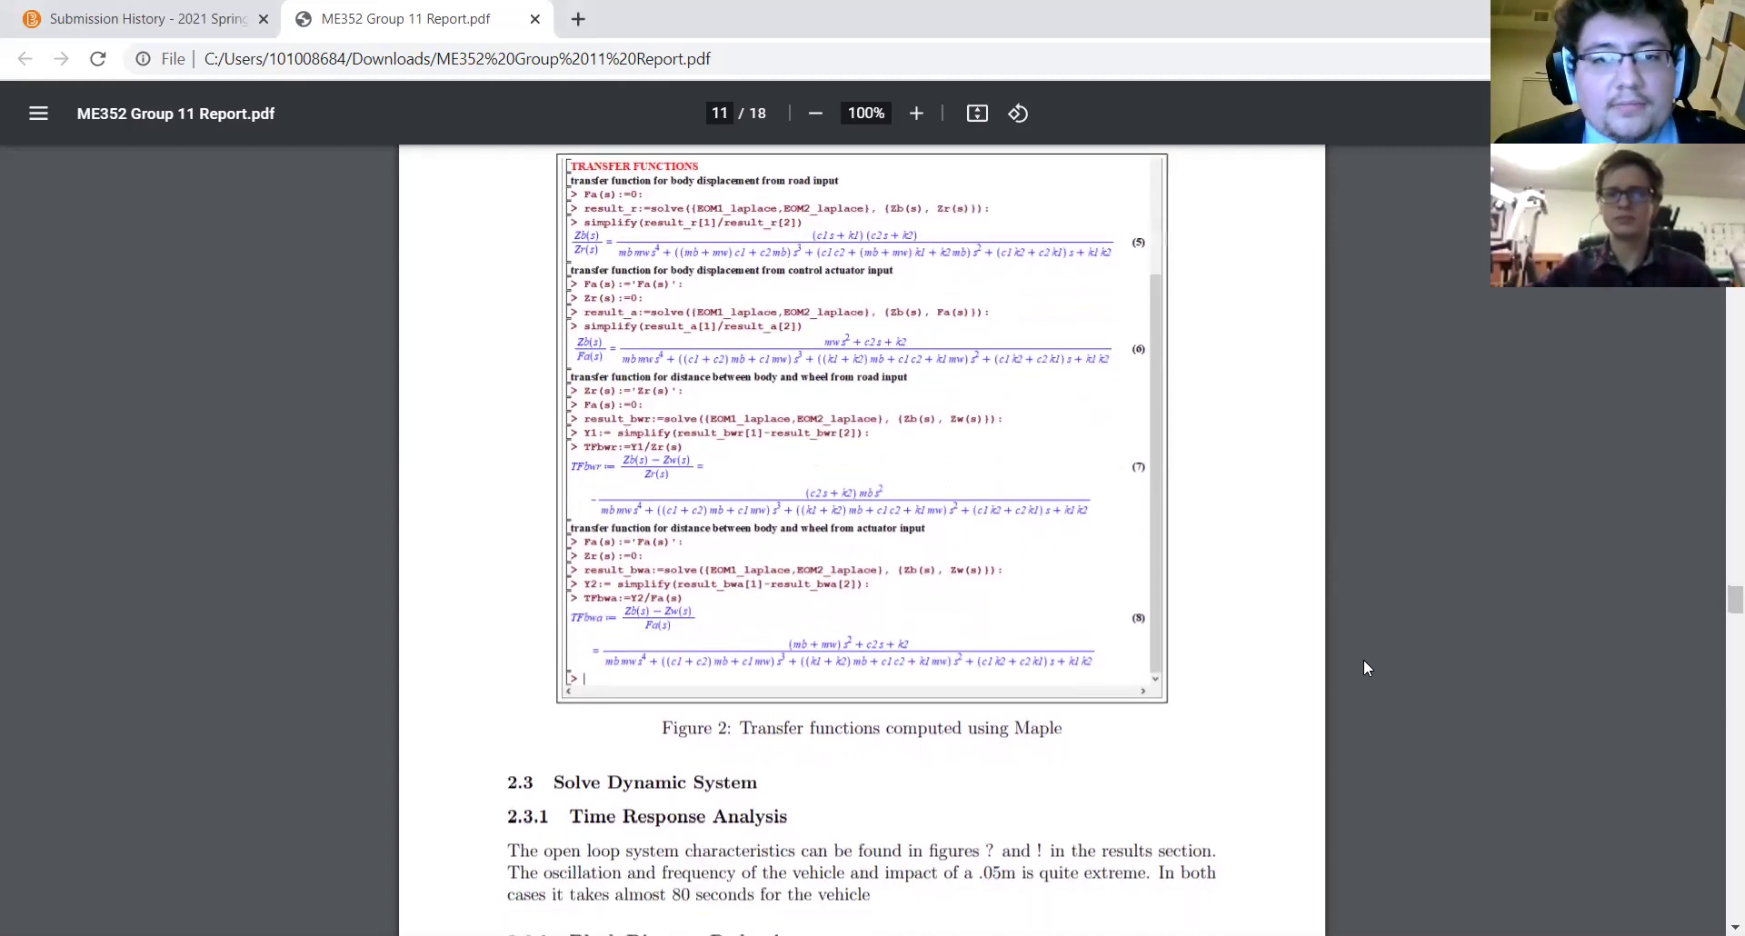
scroll(1363, 668, "down", 6)
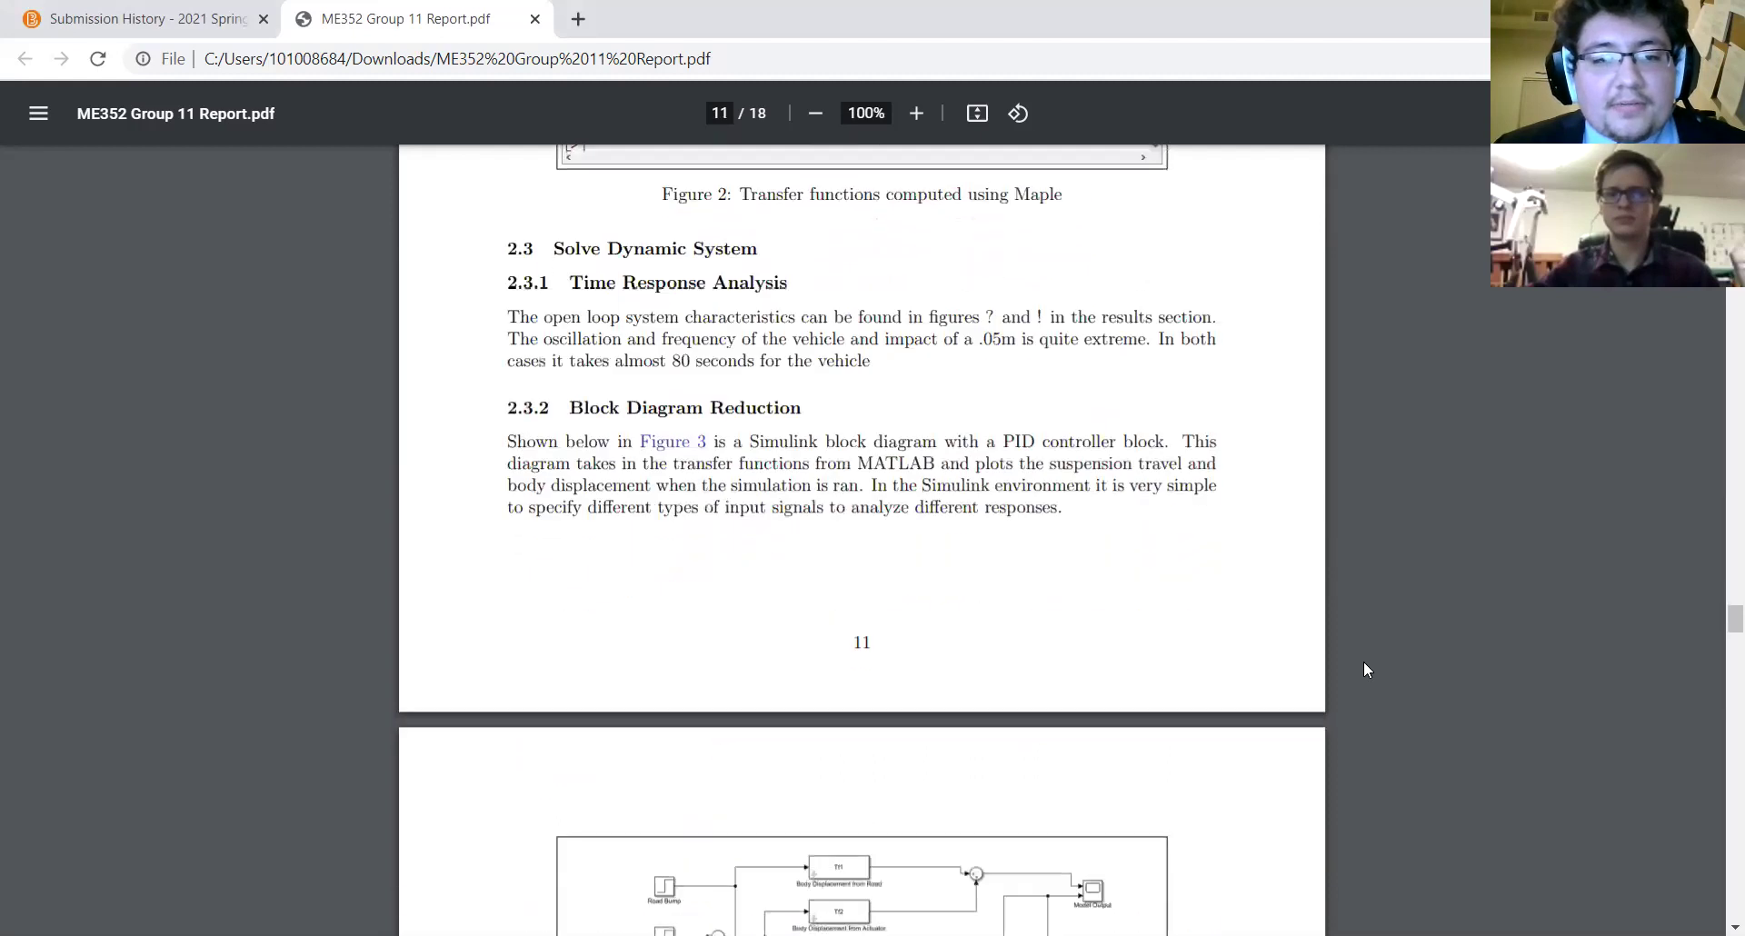
Page from the page 12 stability analysis through the step responses to Figure 6's open loop Bode plot.
scroll(1363, 669, "down", 5)
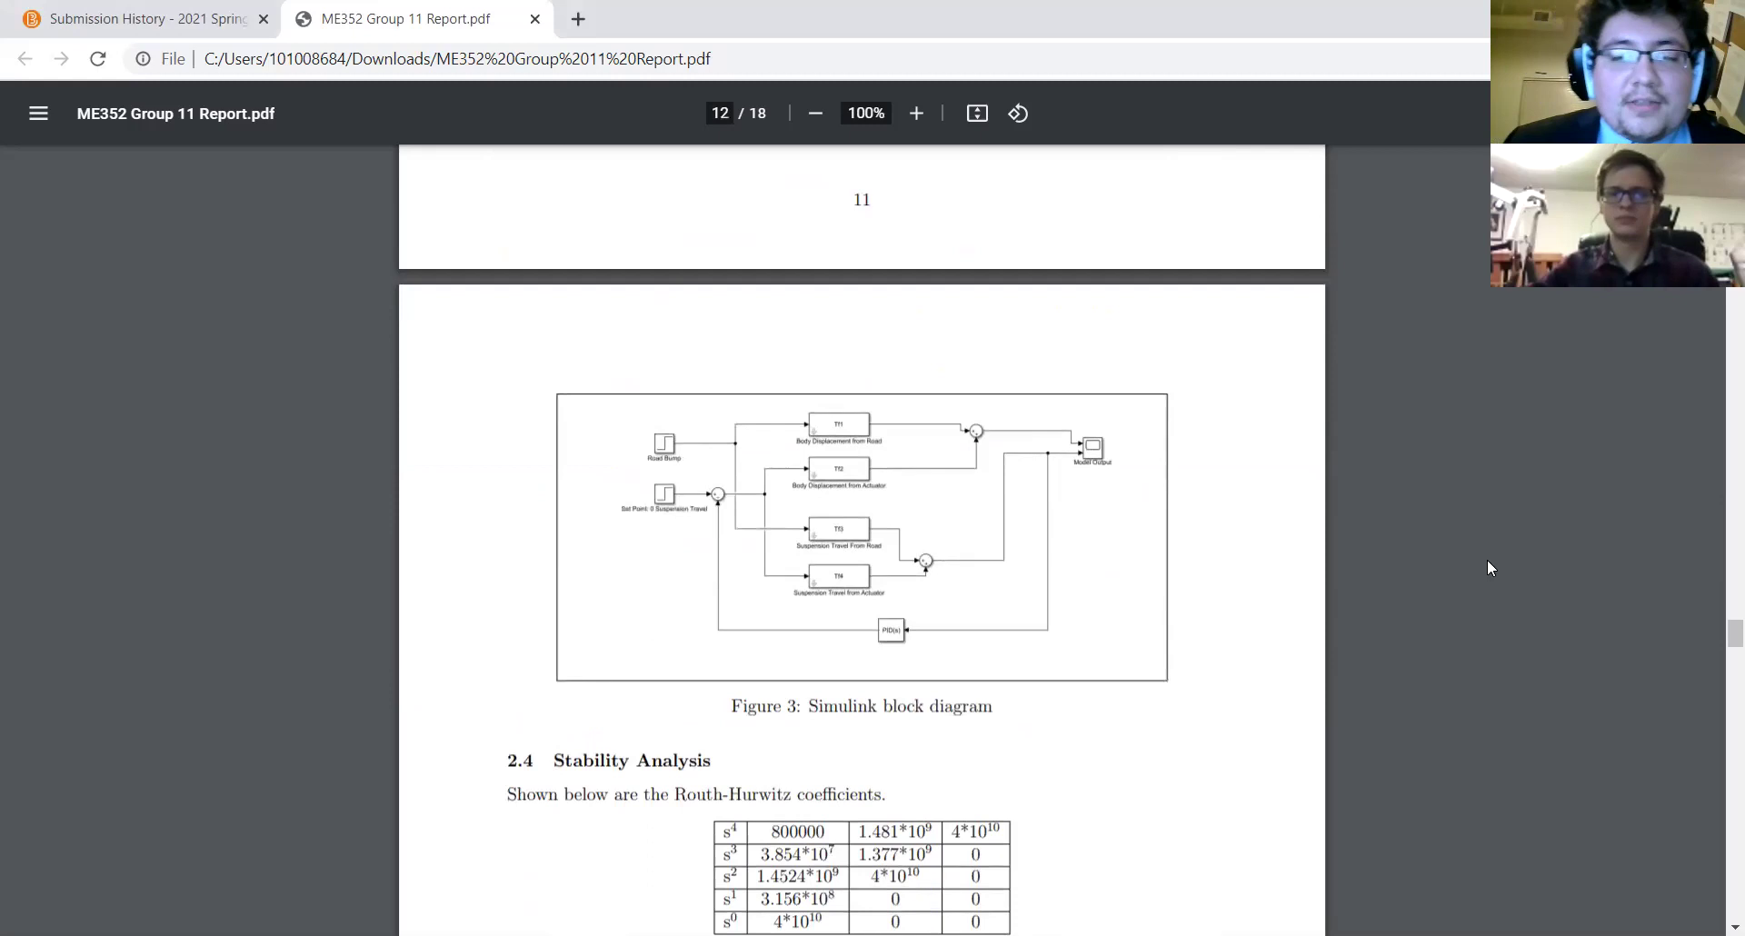
scroll(1503, 491, "down", 4)
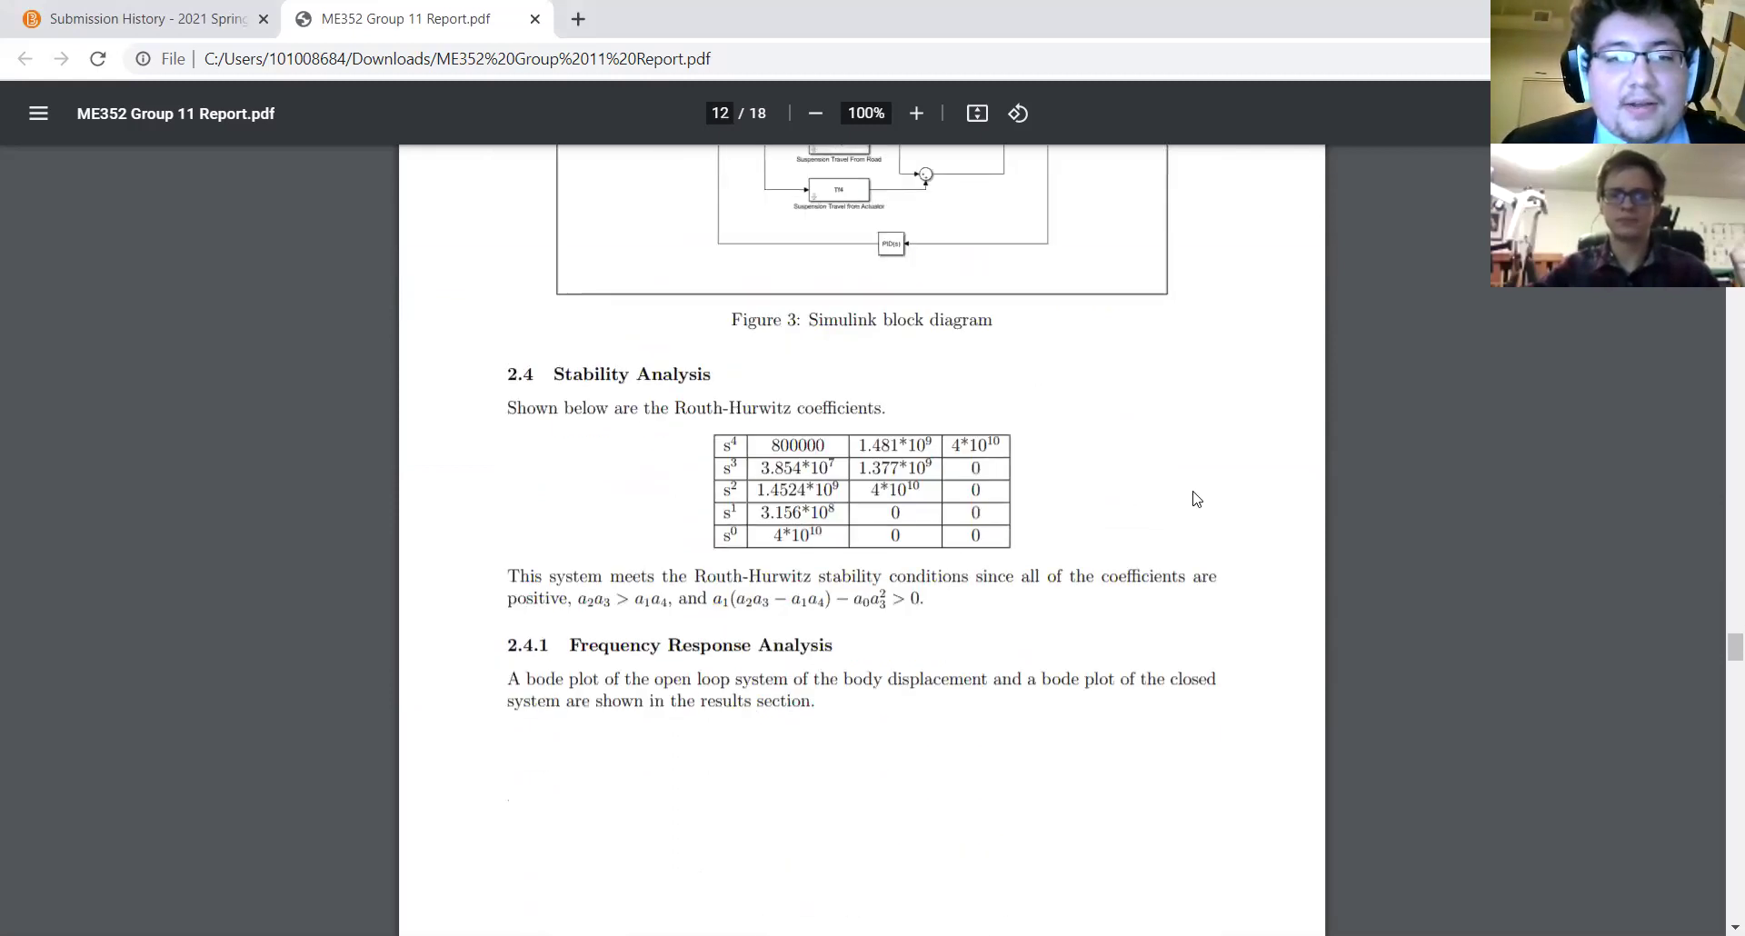
scroll(1358, 638, "down", 3)
scroll(1358, 636, "down", 8)
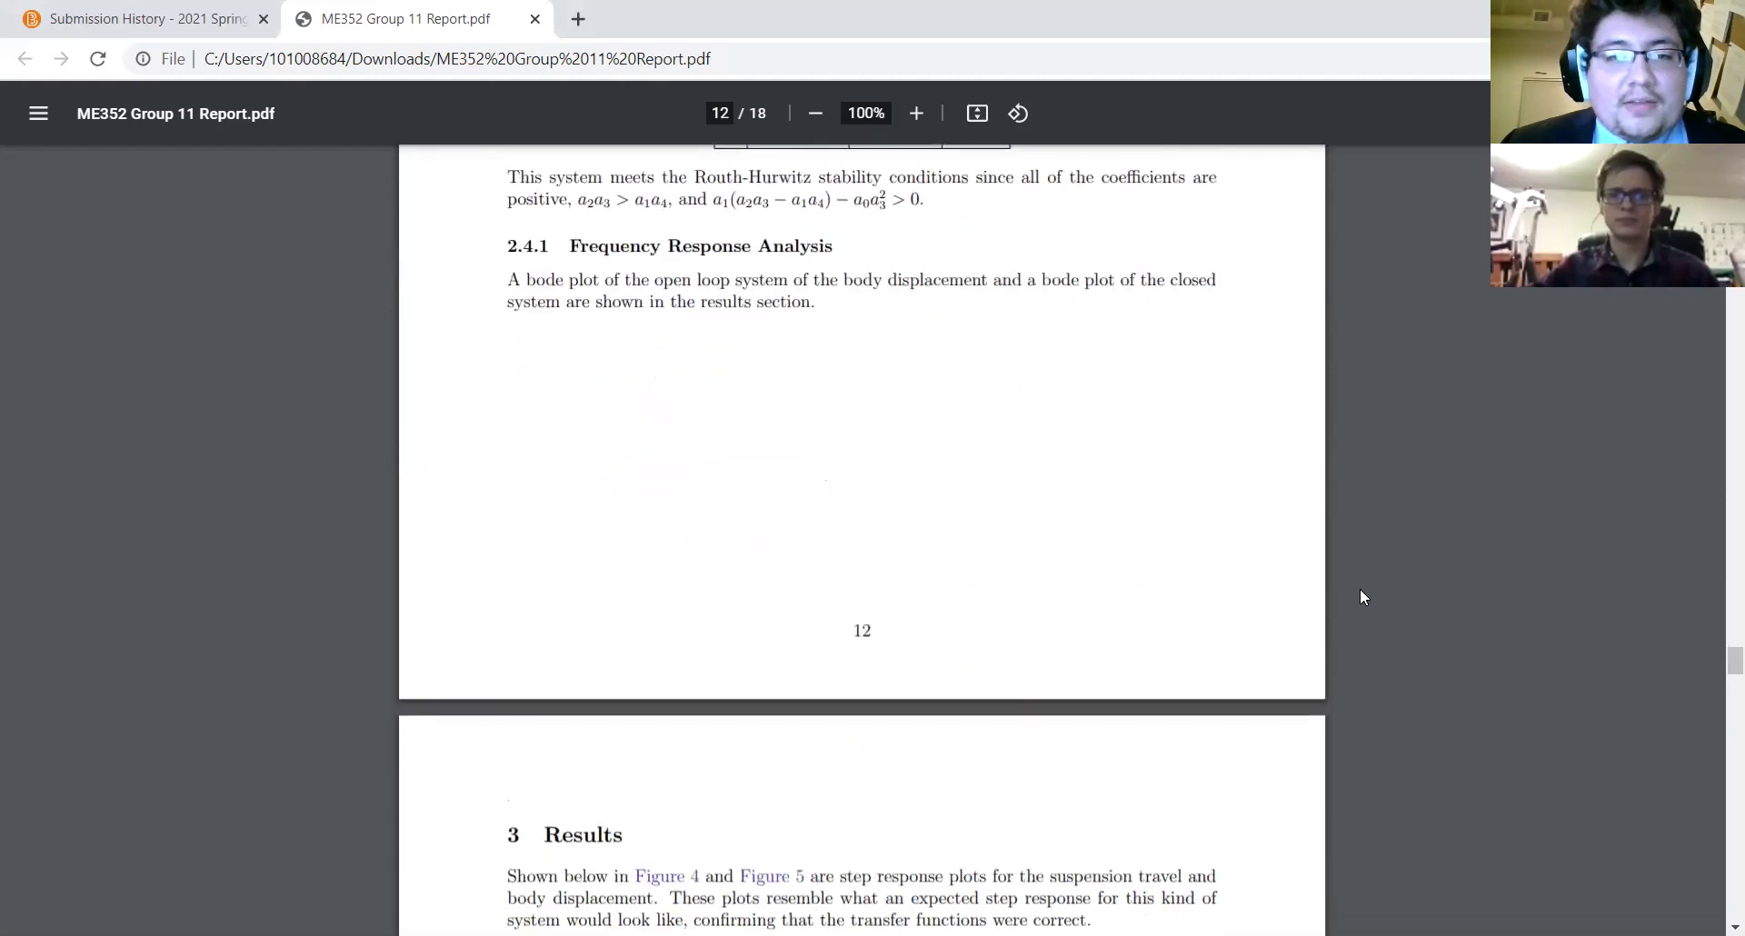
scroll(1364, 563, "down", 3)
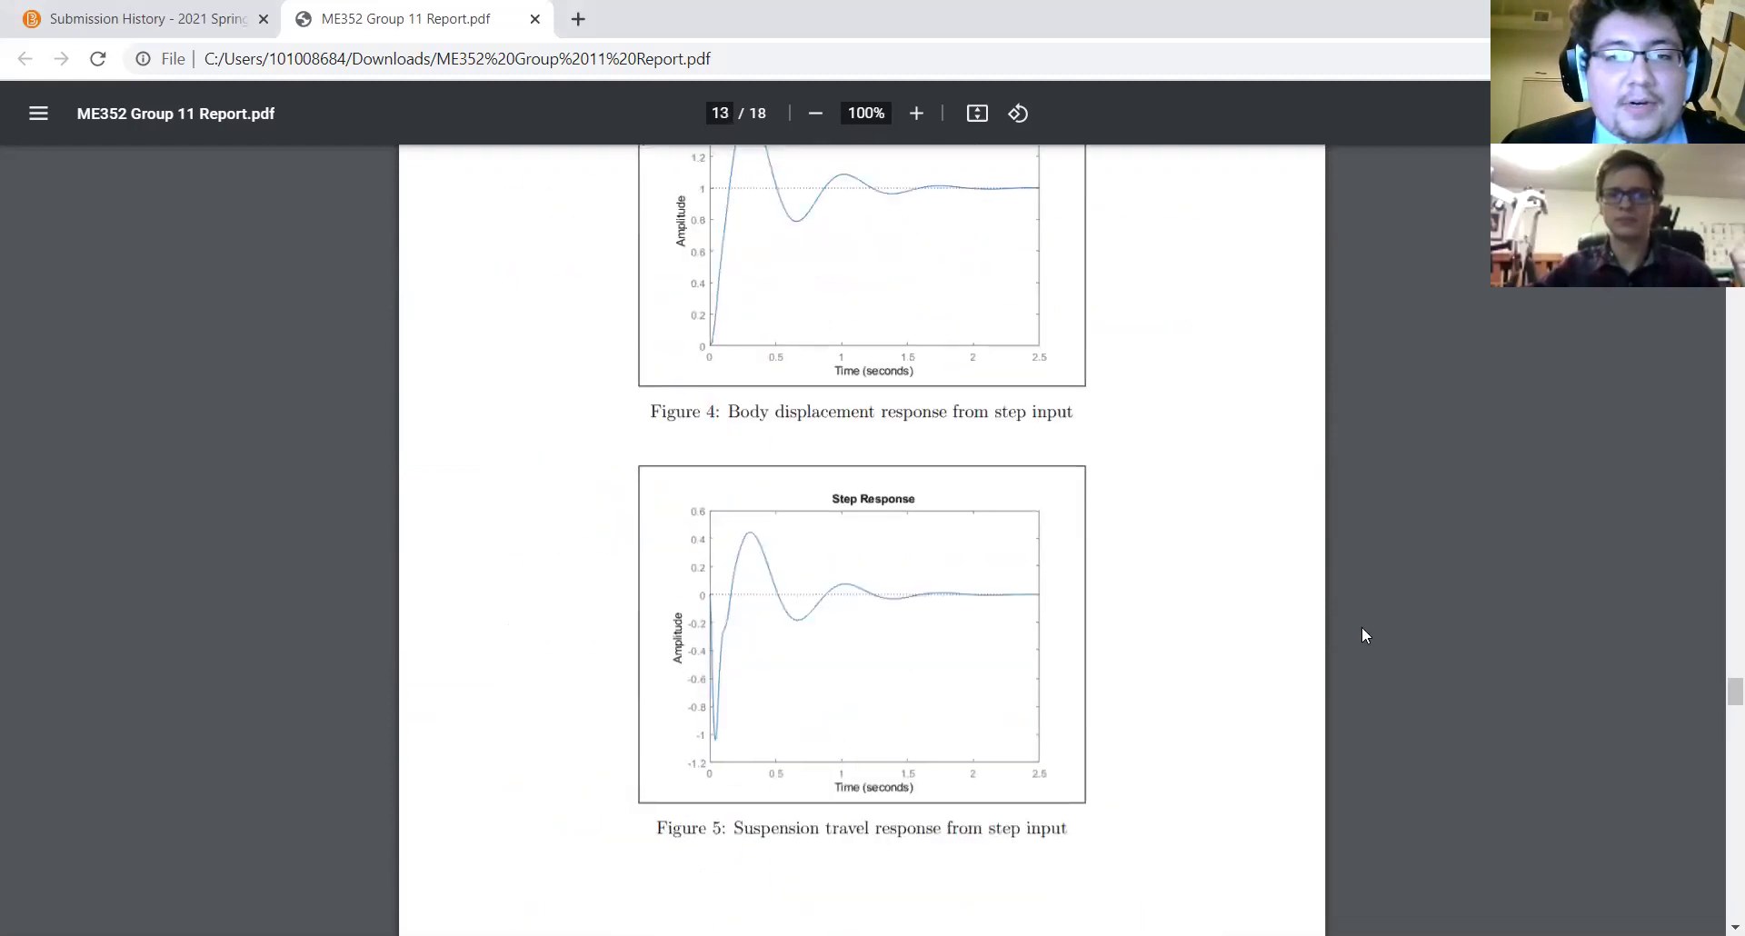
scroll(1361, 625, "up", 1)
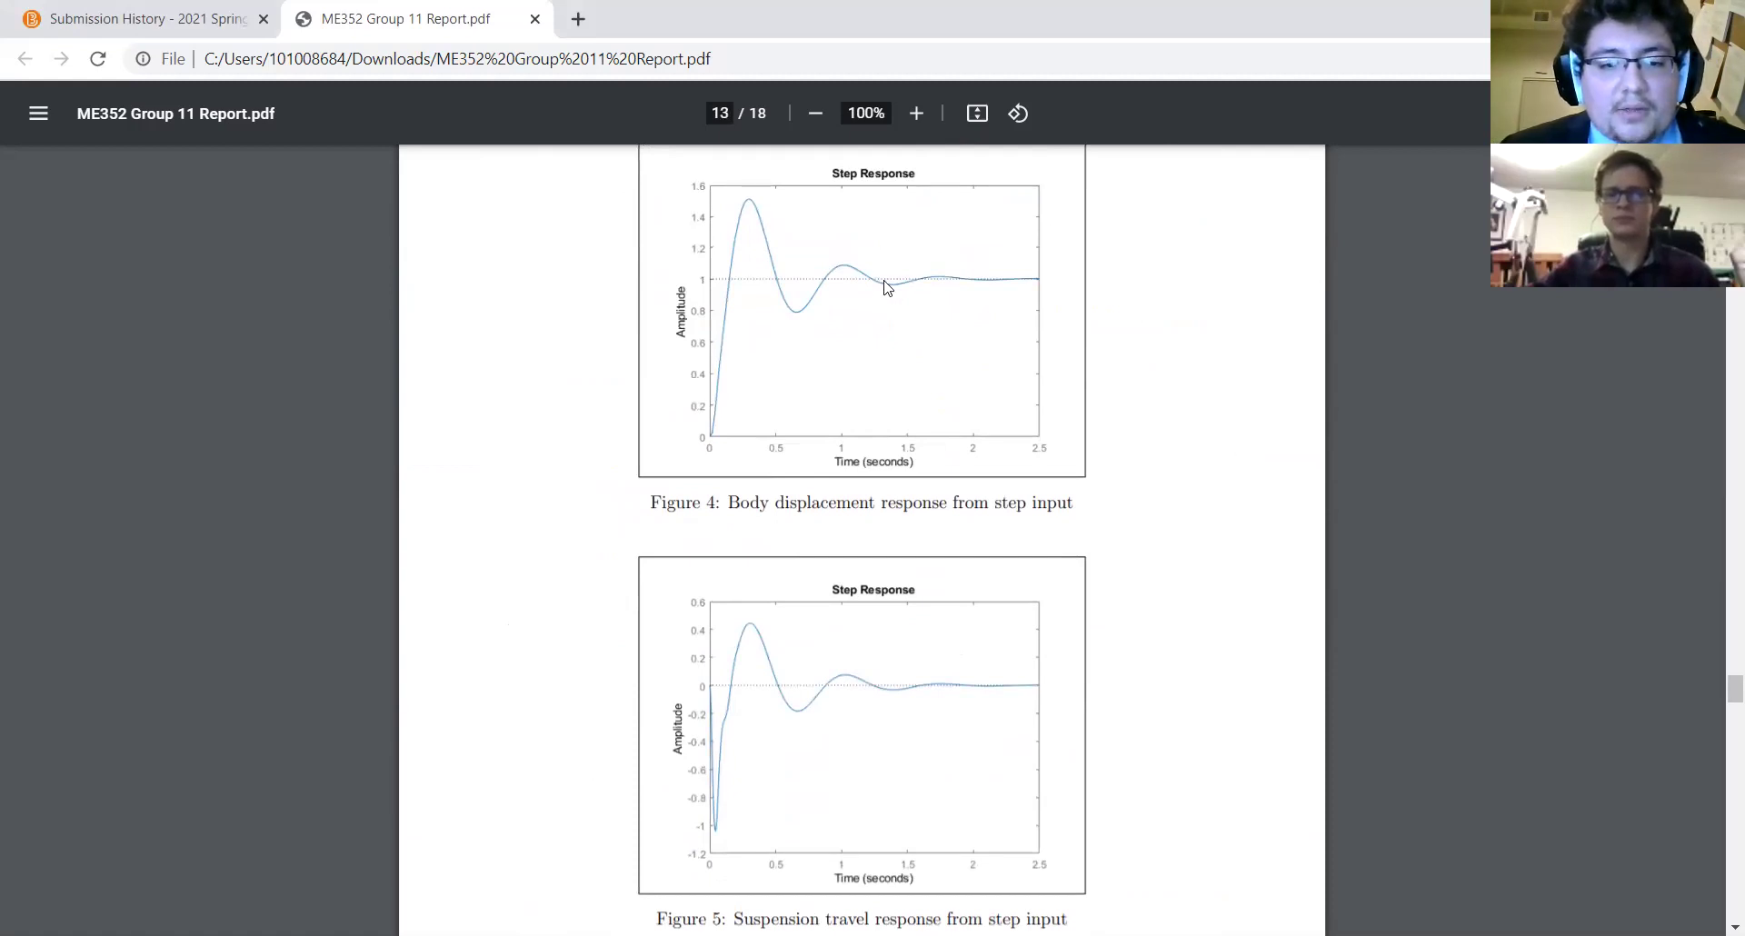
scroll(1271, 608, "down", 10)
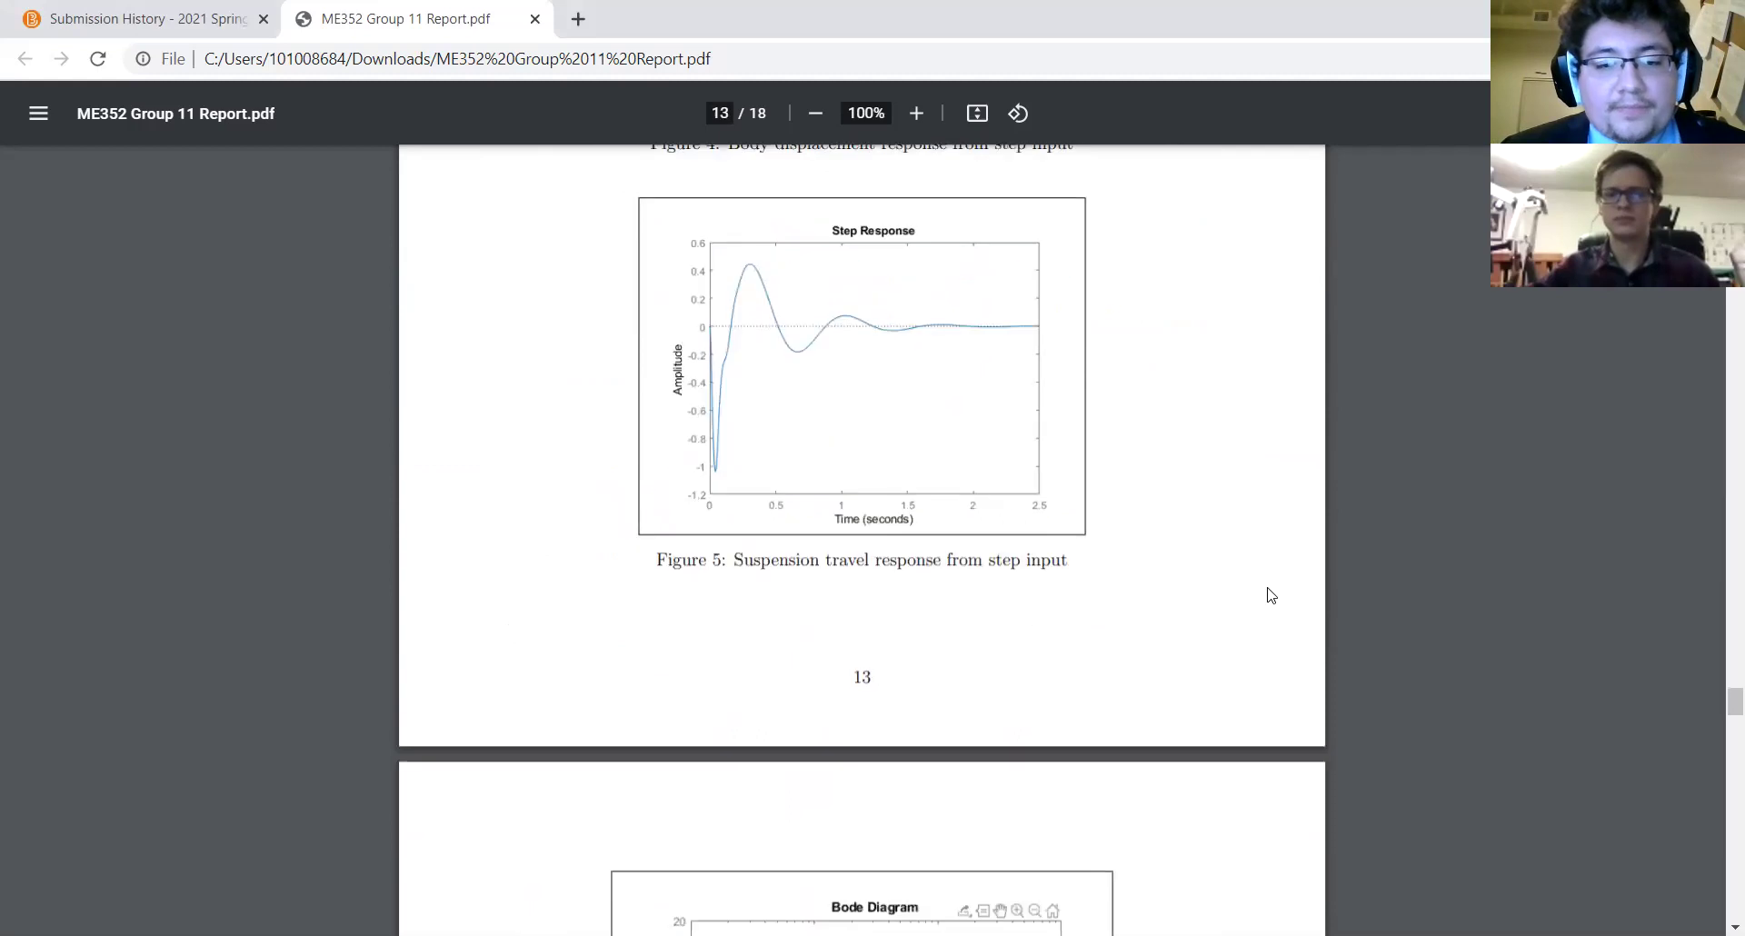
scroll(1270, 595, "down", 5)
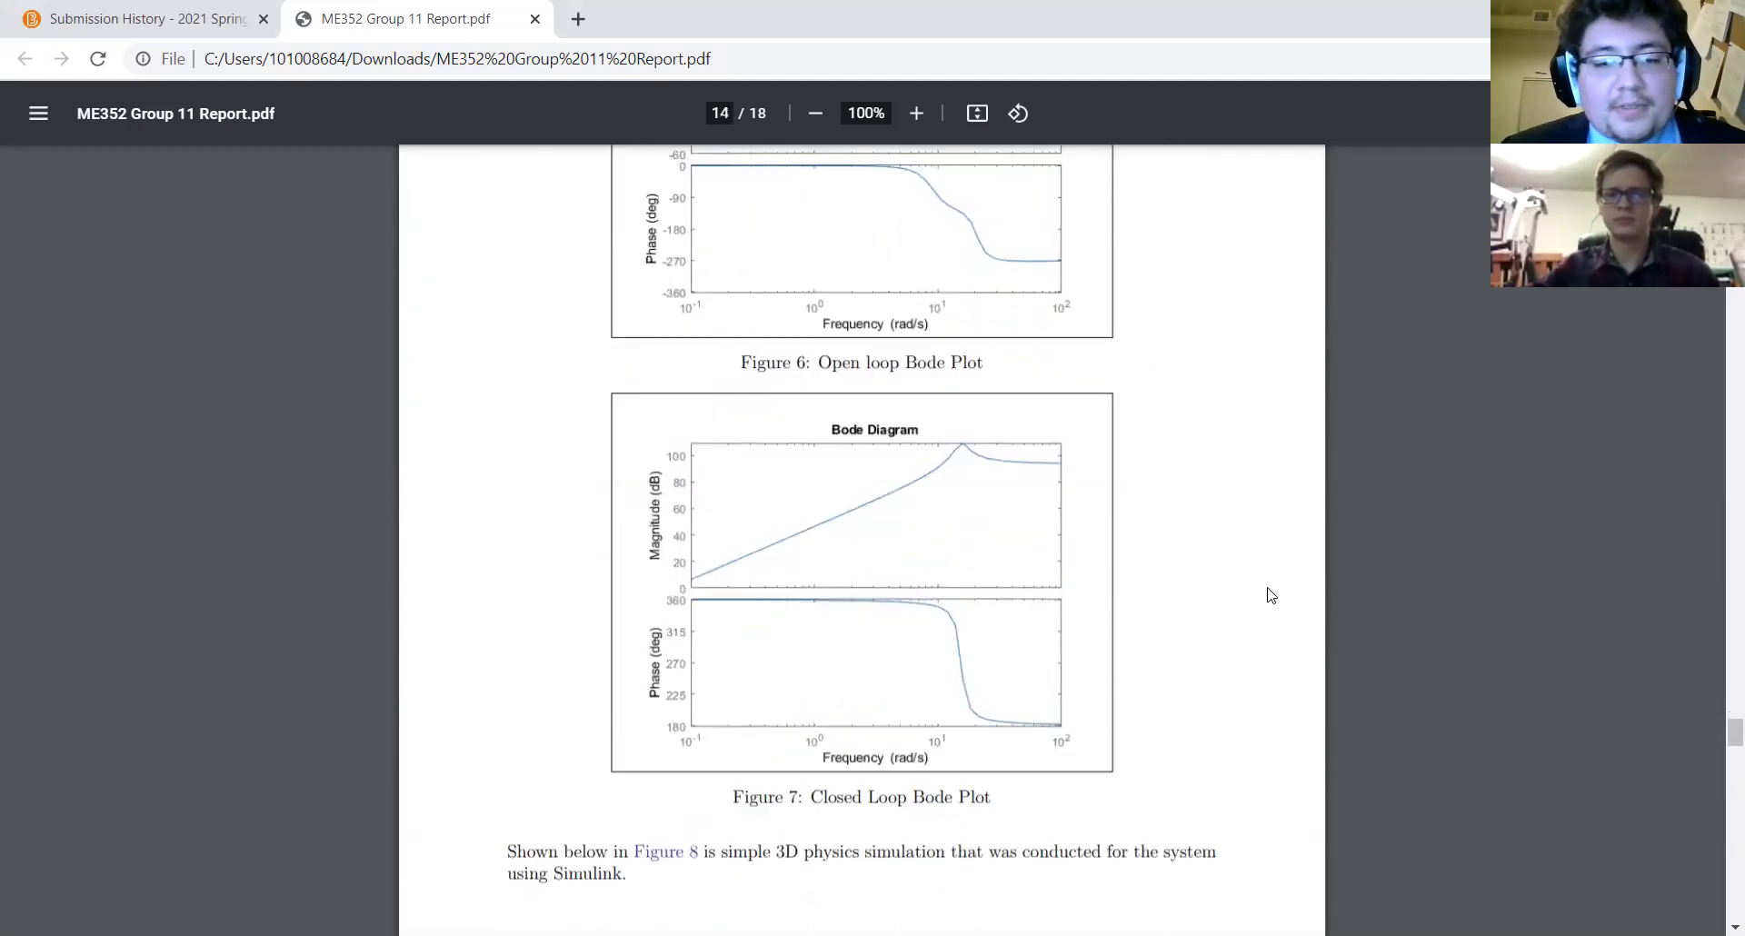
scroll(1271, 595, "up", 2)
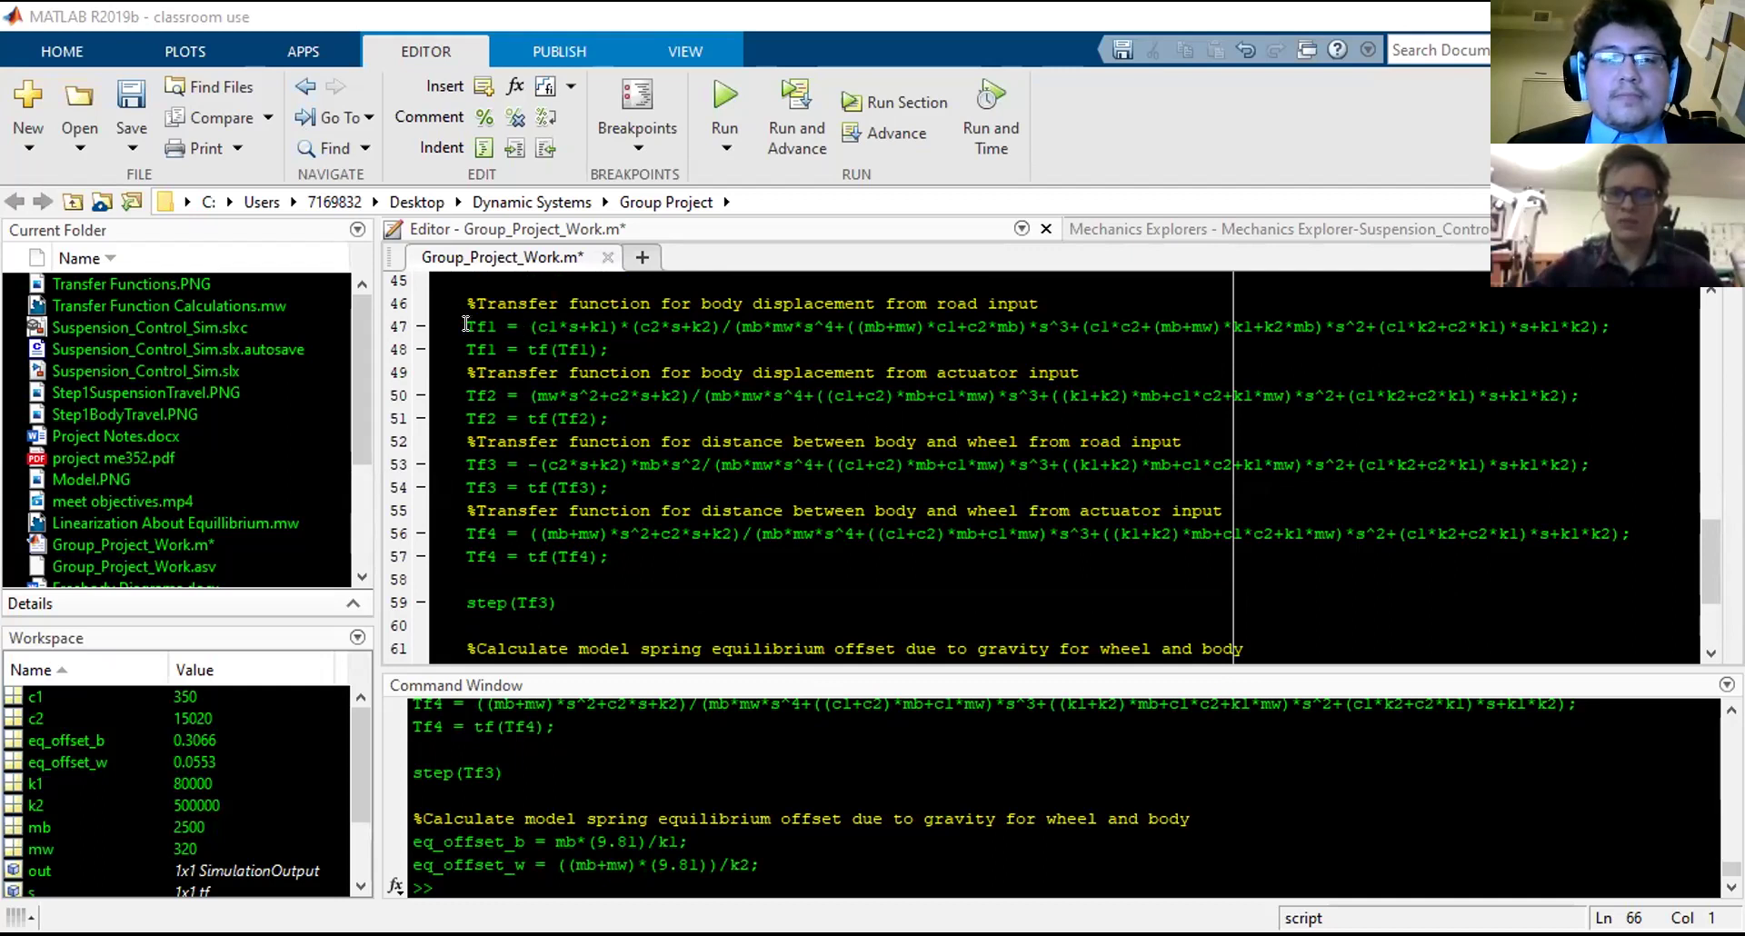
left_click_drag(465, 323, 578, 325)
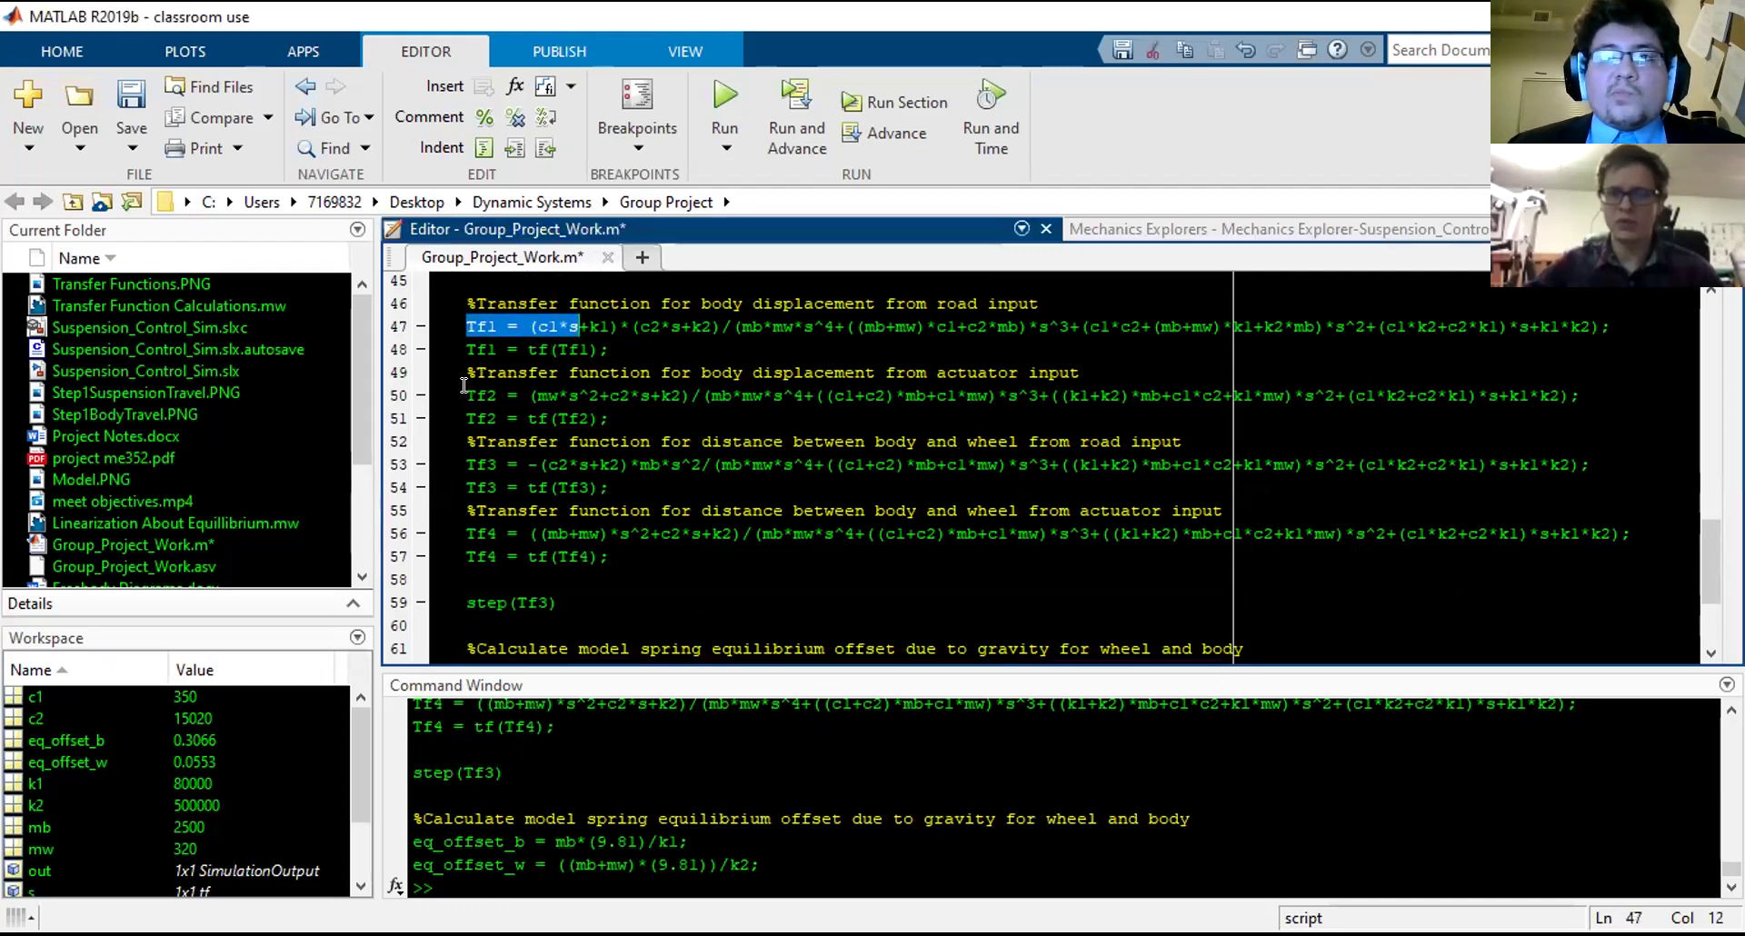
left_click_drag(464, 386, 599, 396)
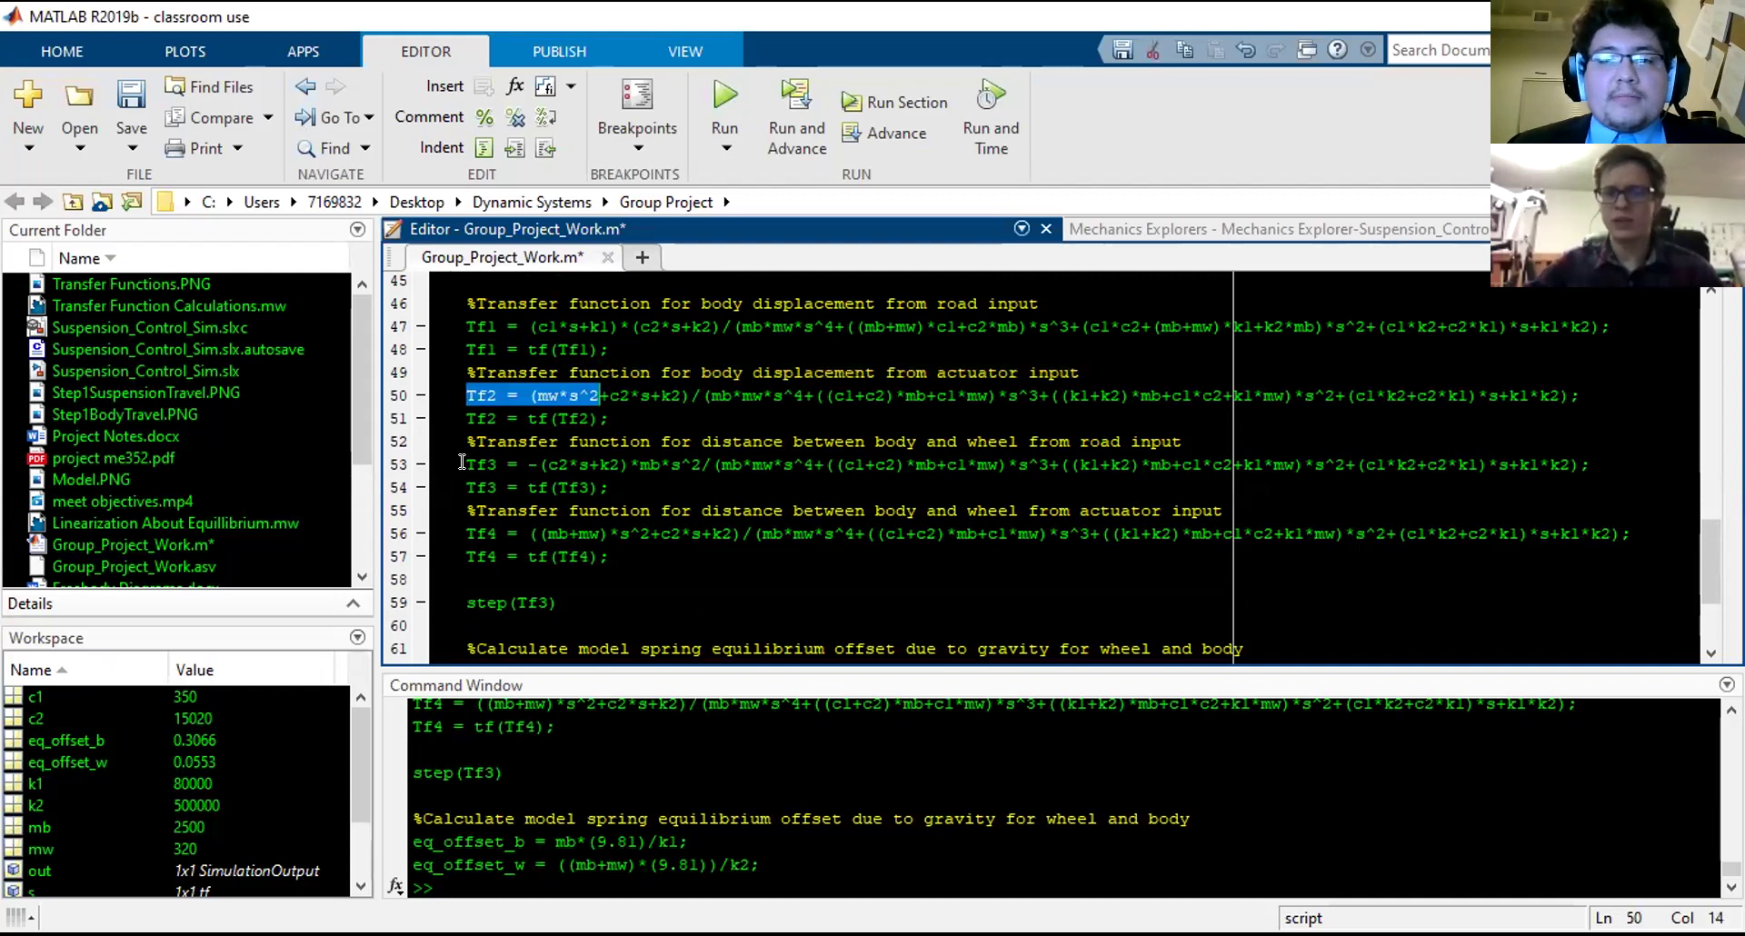
left_click_drag(462, 462, 527, 464)
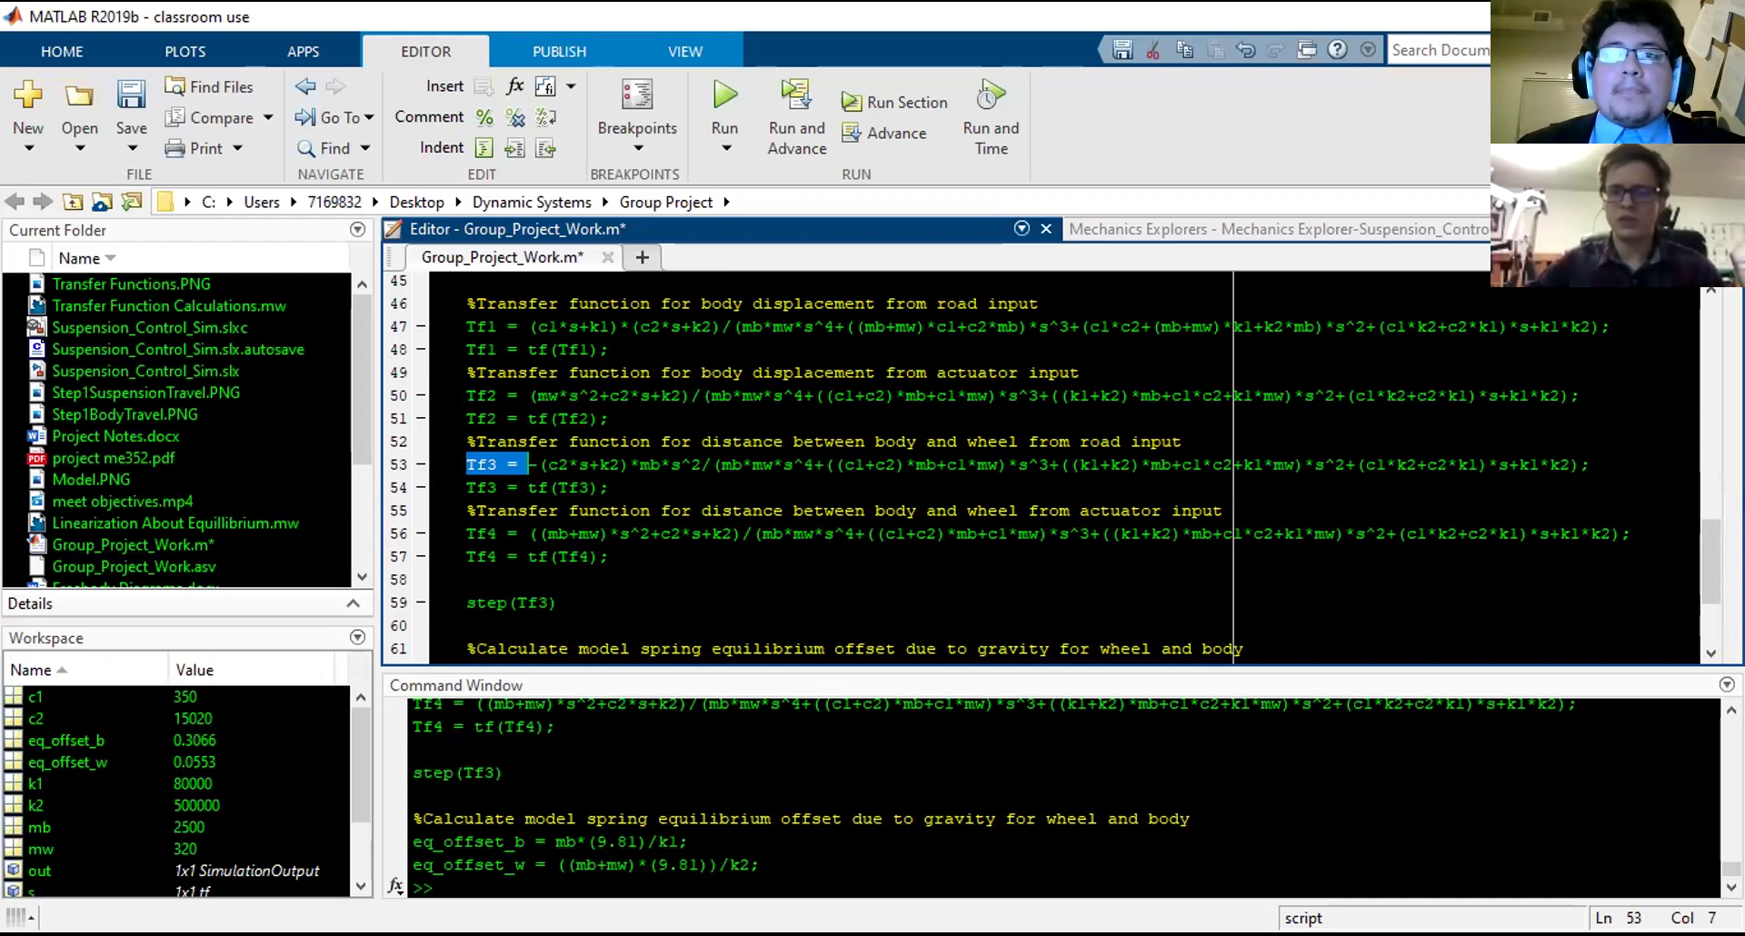
left_click(427, 888)
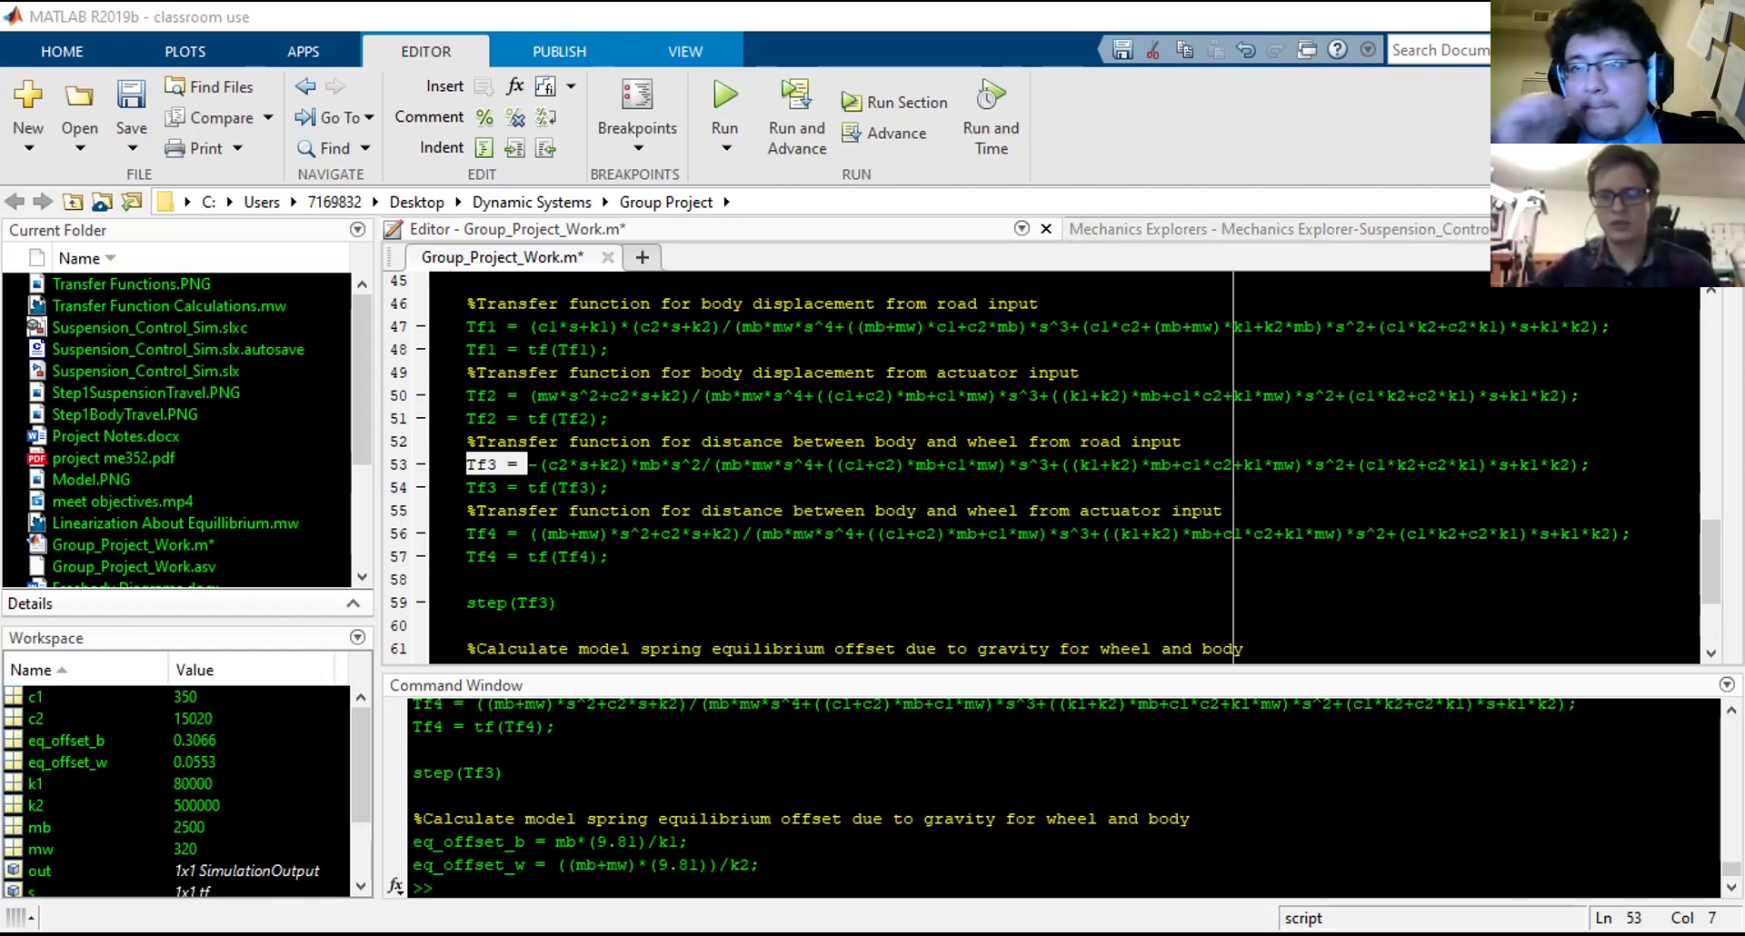
In Mechanics Explorer, orbit the suspension model, replay the animation from the start, and pause near 11.8 s.
left_click(1085, 224)
mouse_move(1276, 443)
left_mouse_down()
mouse_move(1174, 473)
mouse_move(1232, 442)
left_mouse_up()
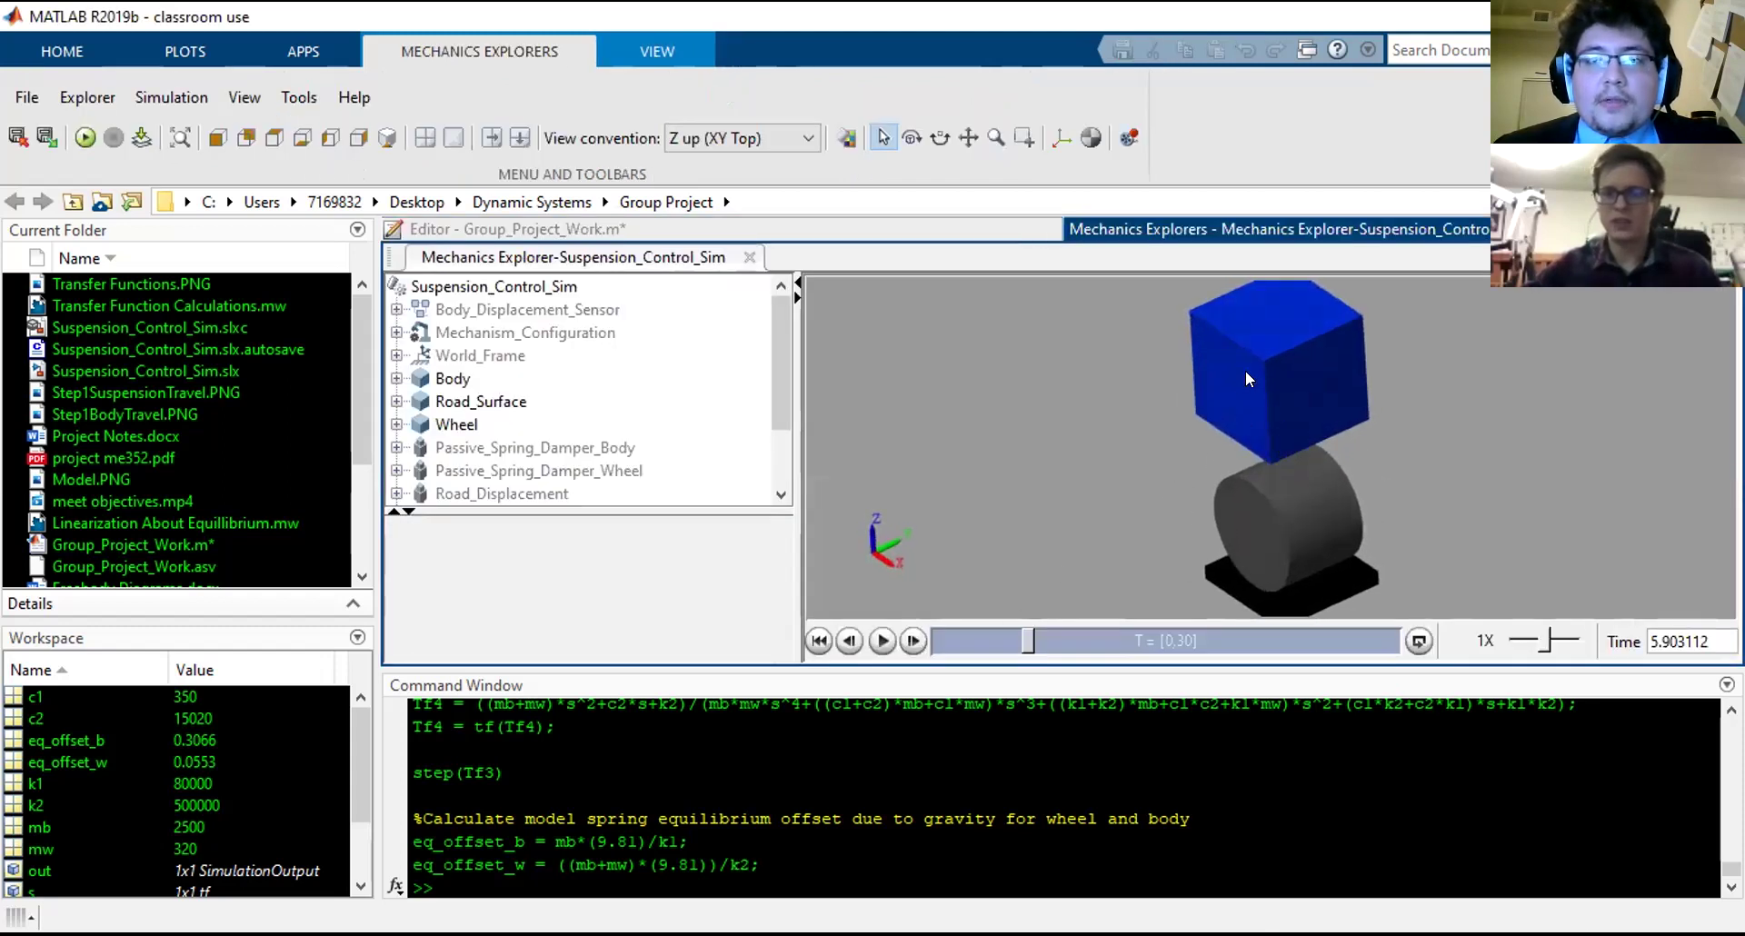
left_click(378, 138)
left_click(880, 641)
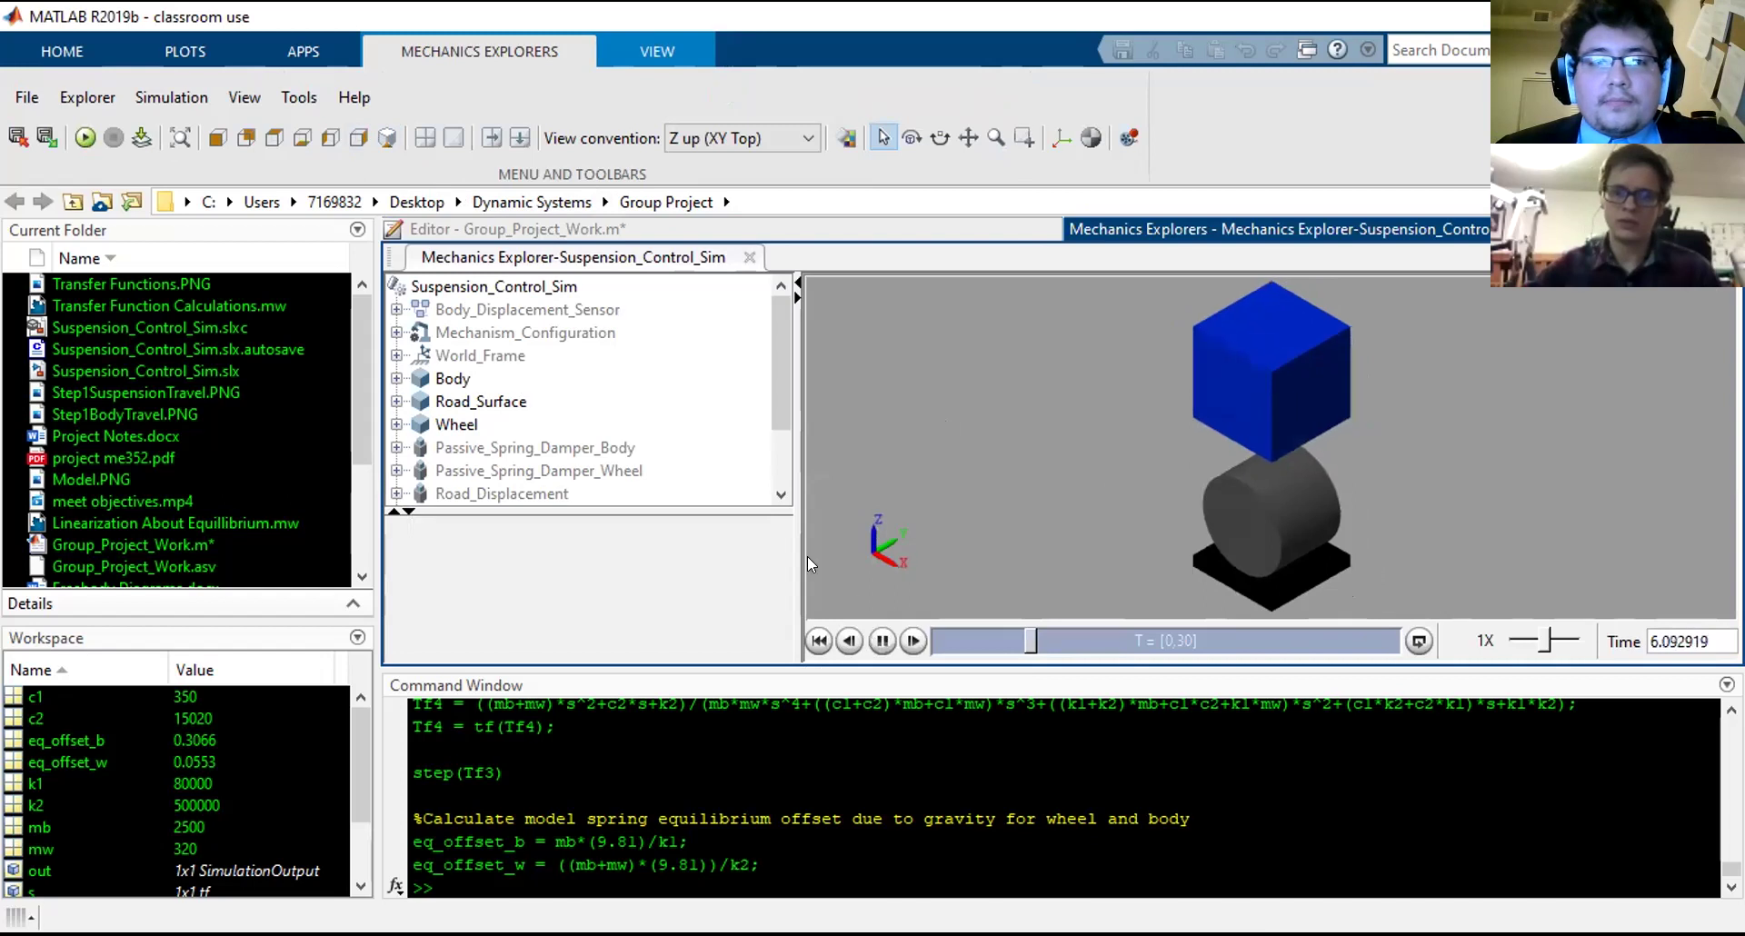
left_click(818, 641)
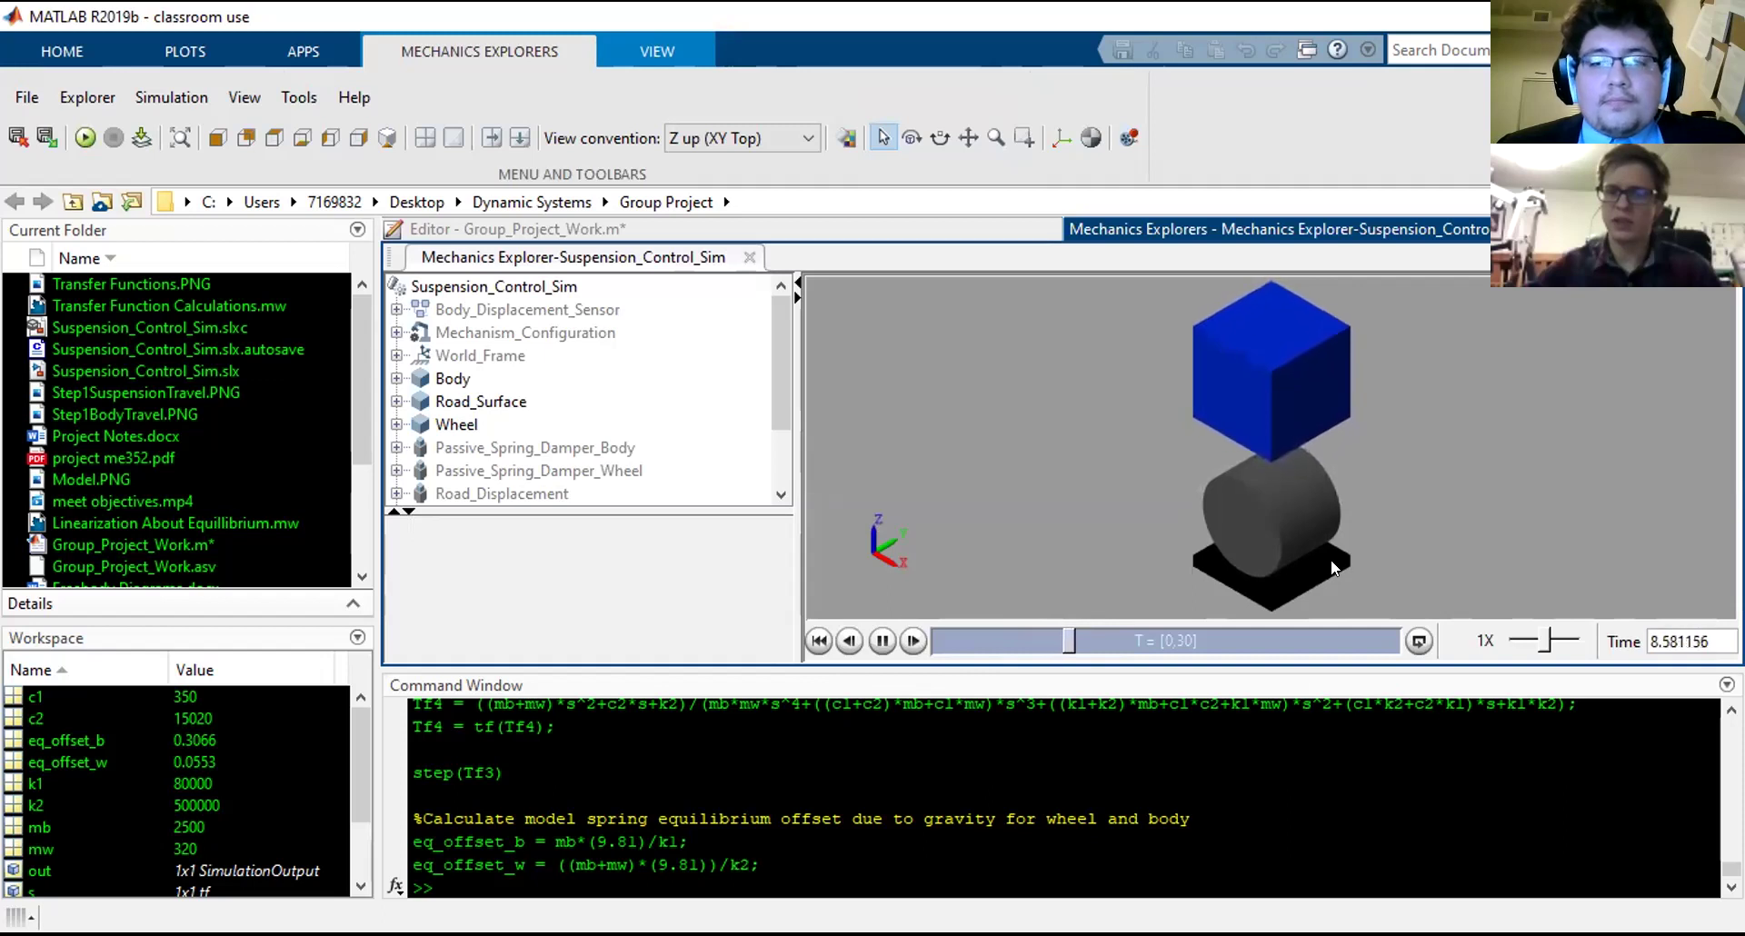
left_click(881, 640)
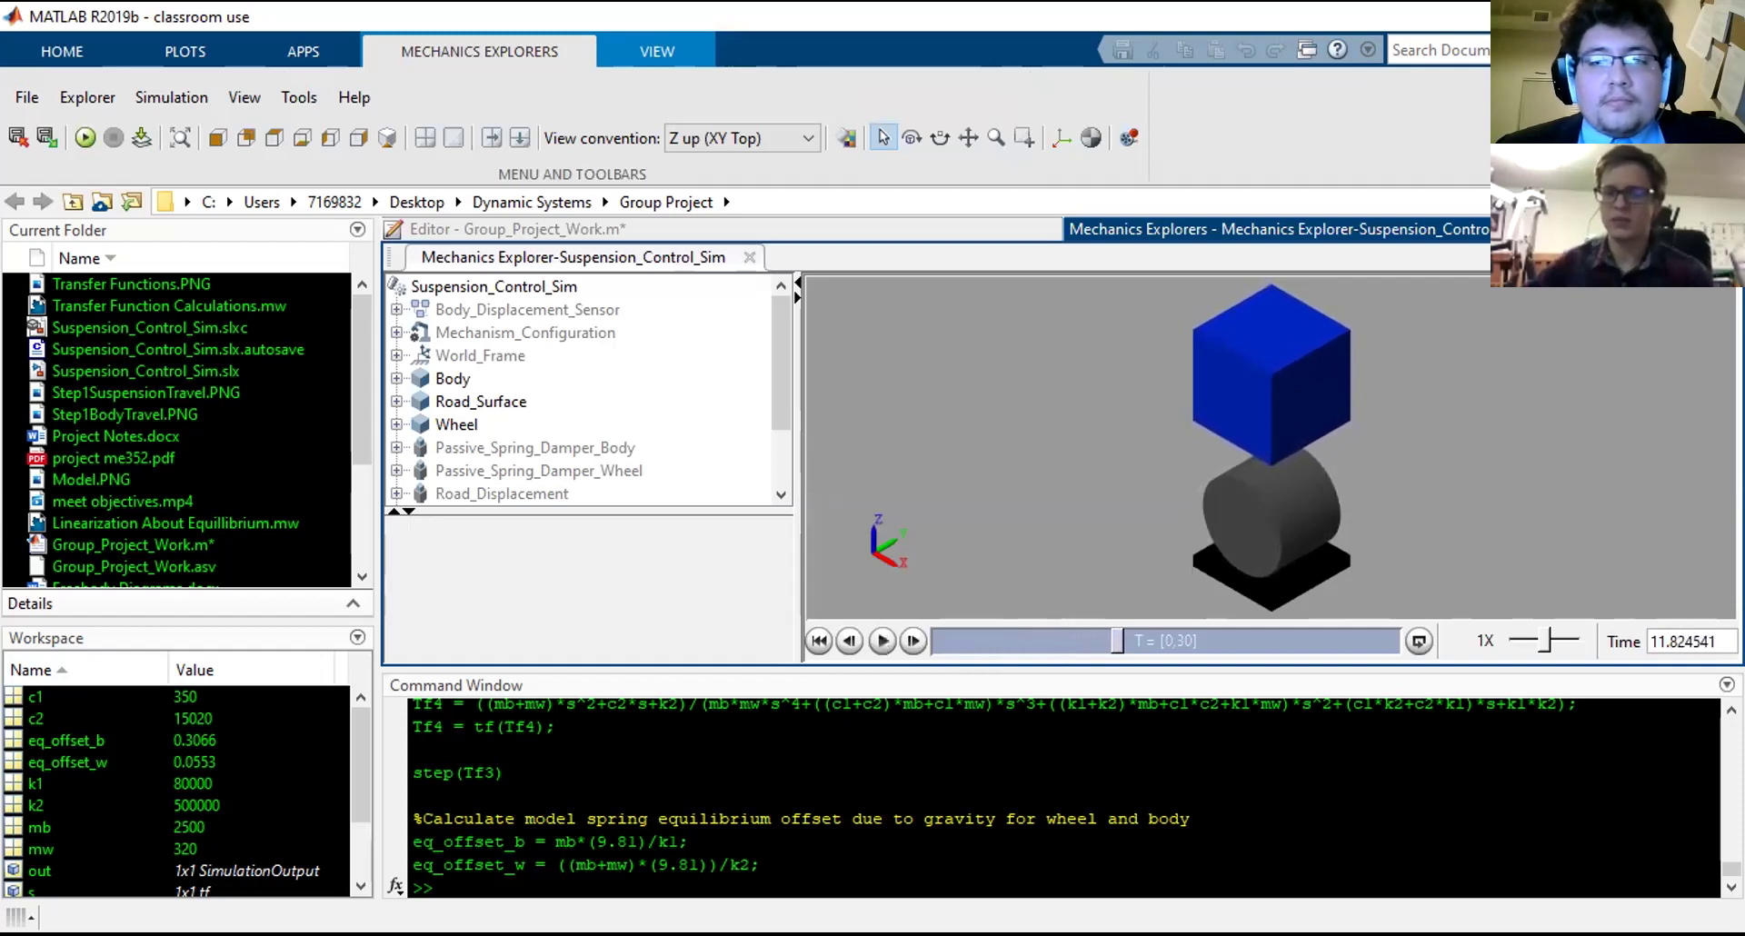